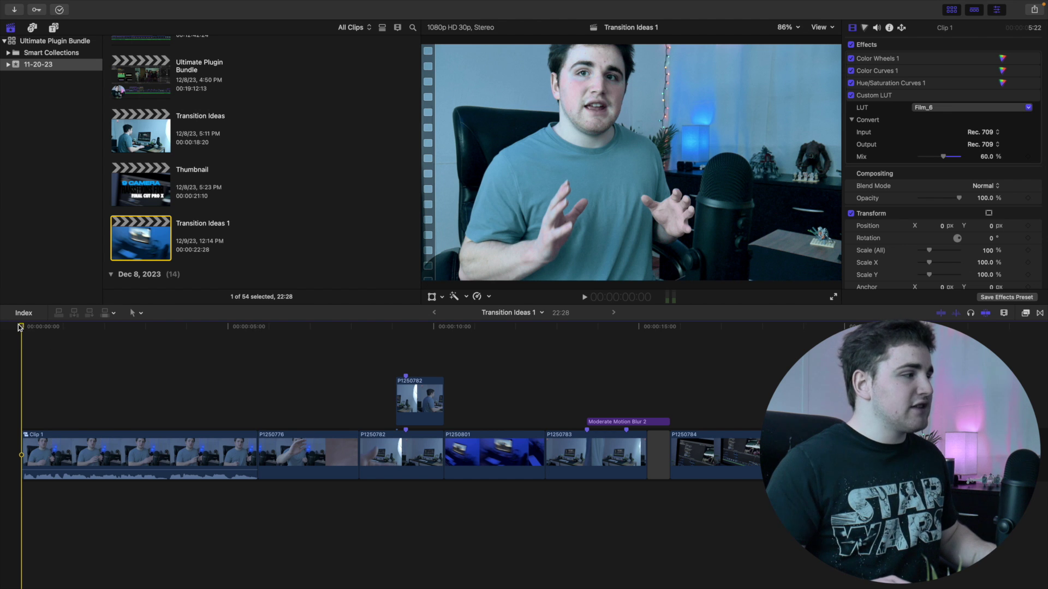
# Expand the audio of Clip 1 at the start of the timeline so it is separate from its video.
pyautogui.moveTo(29, 330); pyautogui.dragTo(140, 352)
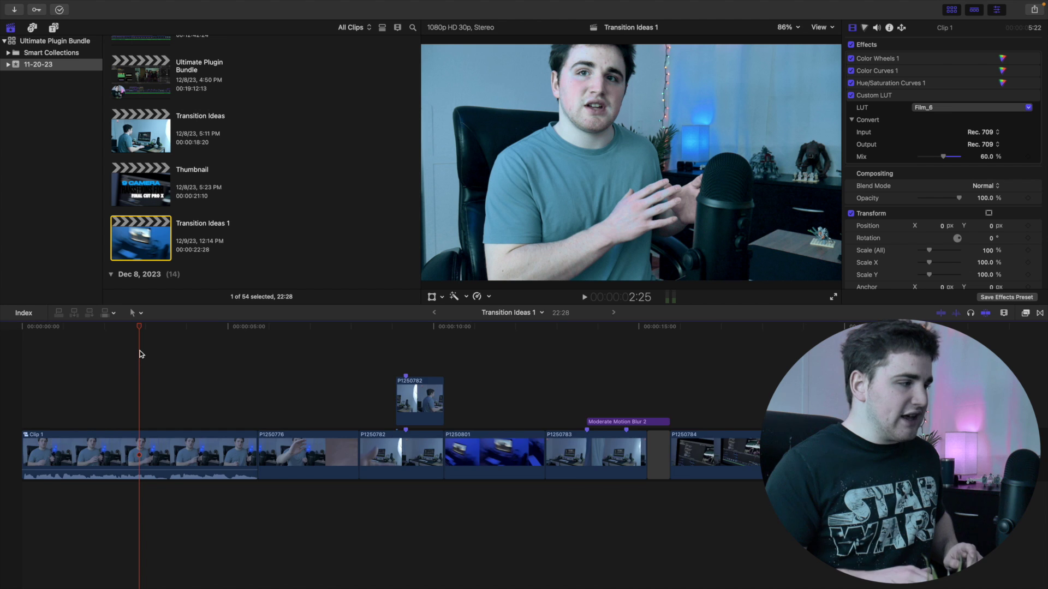
pyautogui.scroll(3, 139, 355)
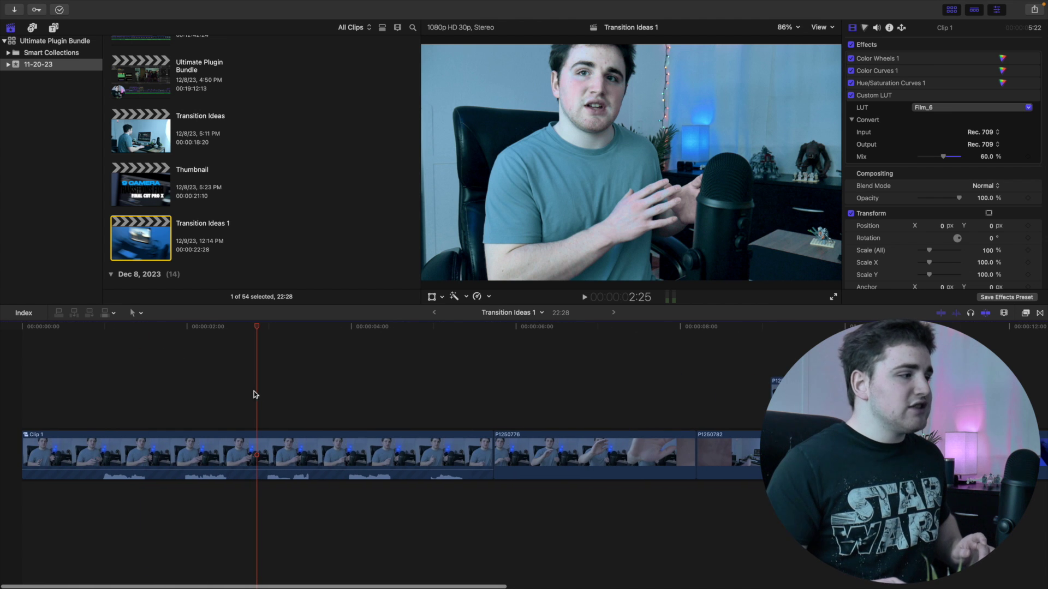
pyautogui.click(265, 404)
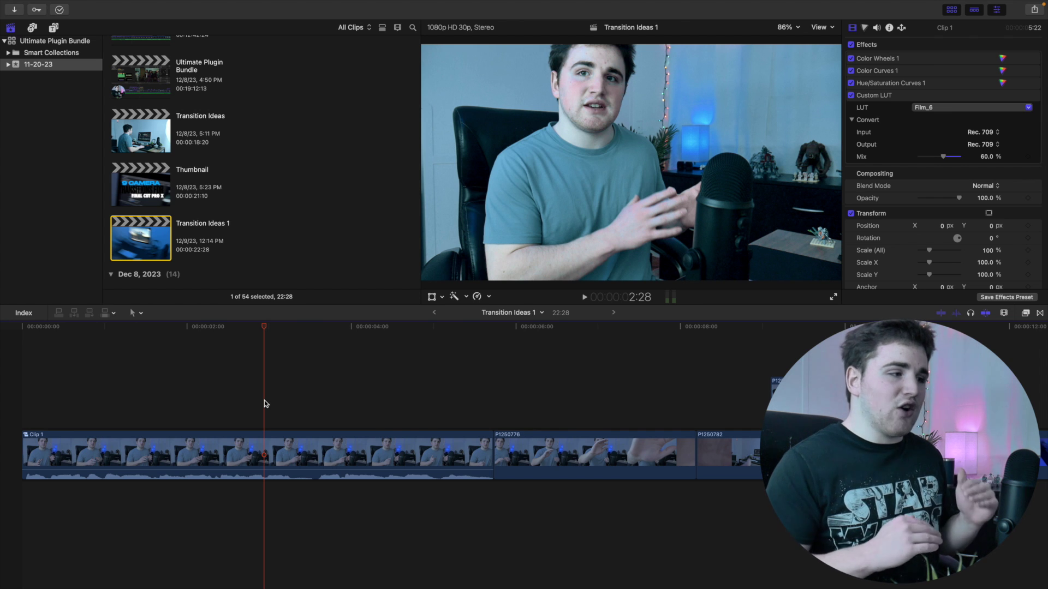
pyautogui.click(267, 444)
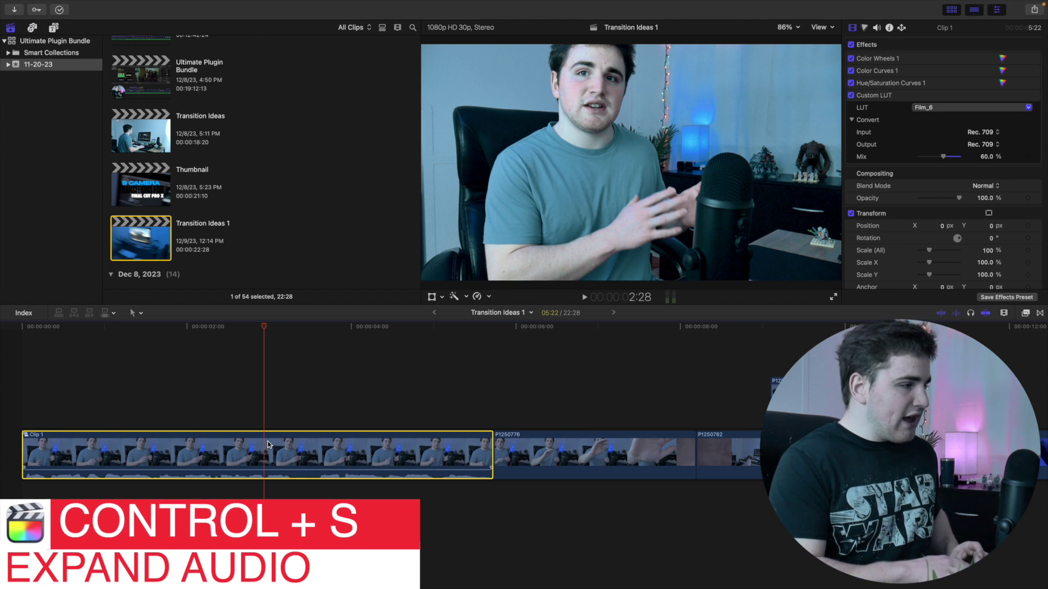
pyautogui.hotkey('ctrl', 's')
pyautogui.click(260, 407)
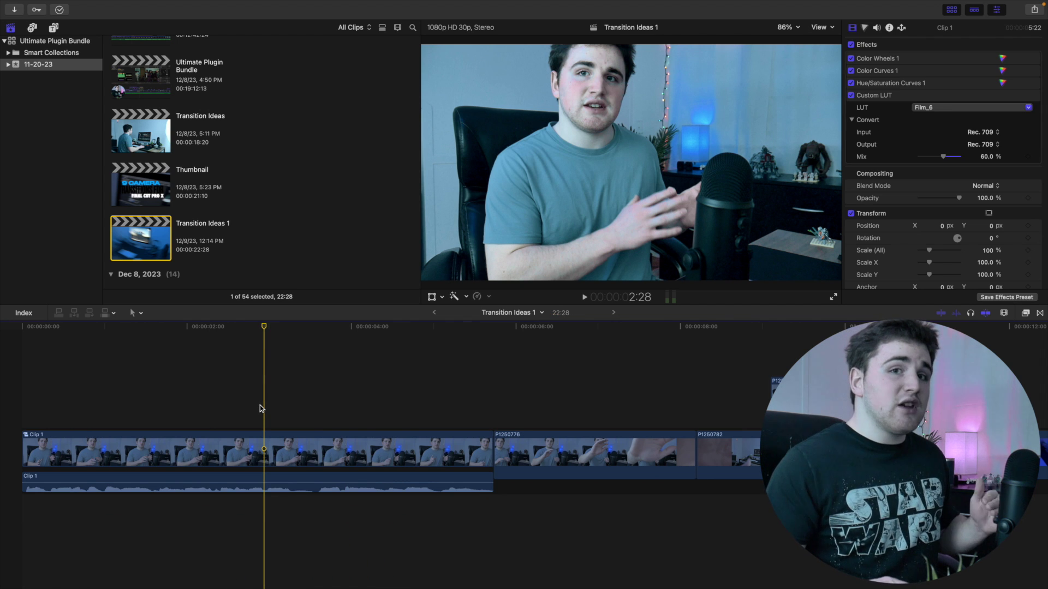
# Try shortening the end of Clip 1's video while keeping its expanded audio at full length, and undo the trim.
pyautogui.click(368, 448)
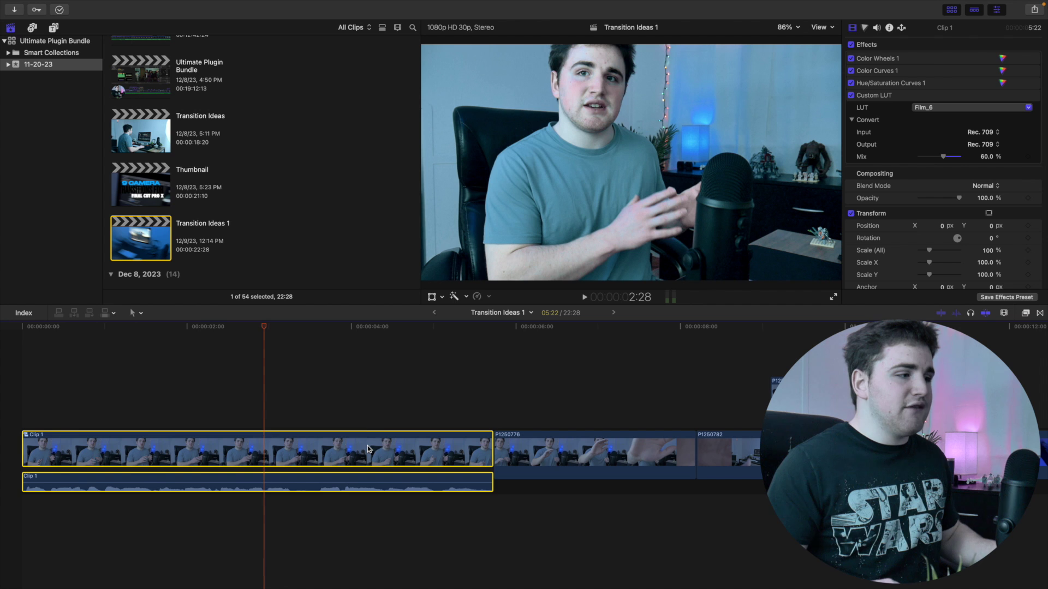
pyautogui.click(355, 426)
pyautogui.moveTo(489, 443); pyautogui.dragTo(430, 443)
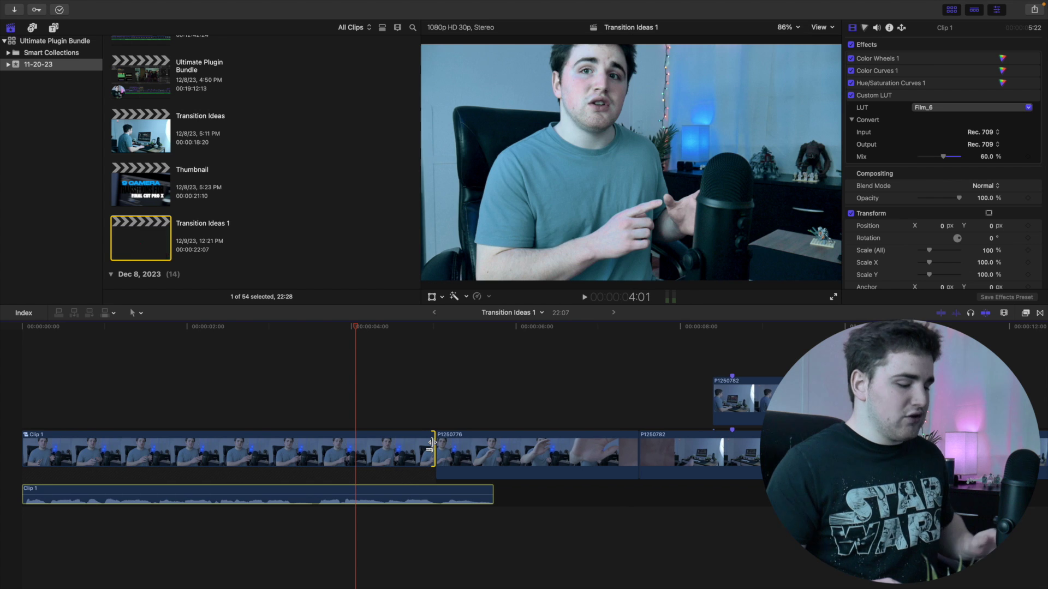
pyautogui.press('super+z')
# Trim about 18 frames off the start and 24 frames off the end of Clip 1's video, leaving its expanded audio untrimmed.
pyautogui.click(64, 415)
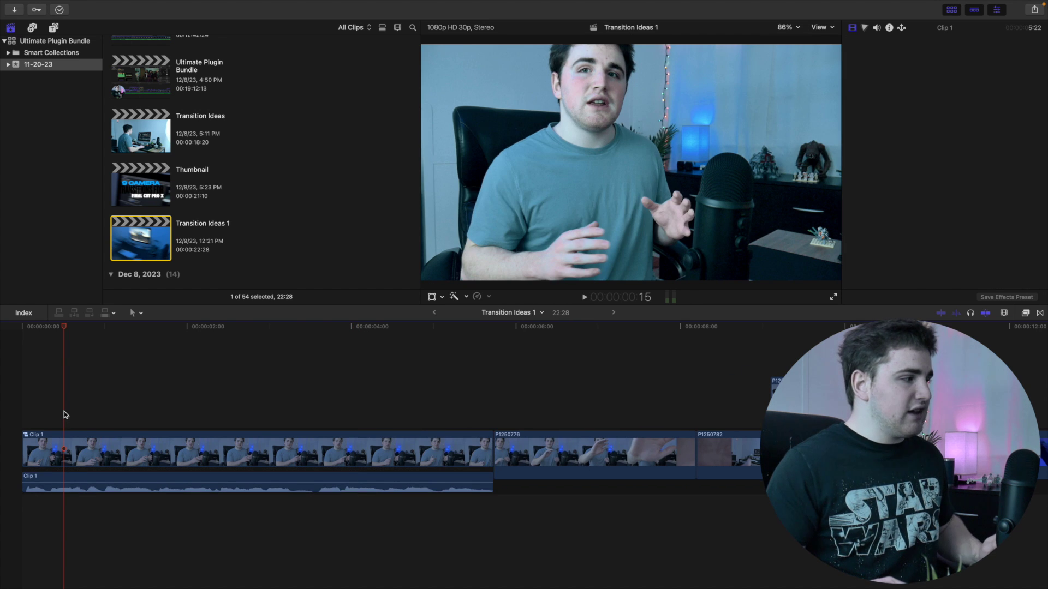
pyautogui.click(48, 440)
pyautogui.moveTo(29, 441); pyautogui.dragTo(71, 441)
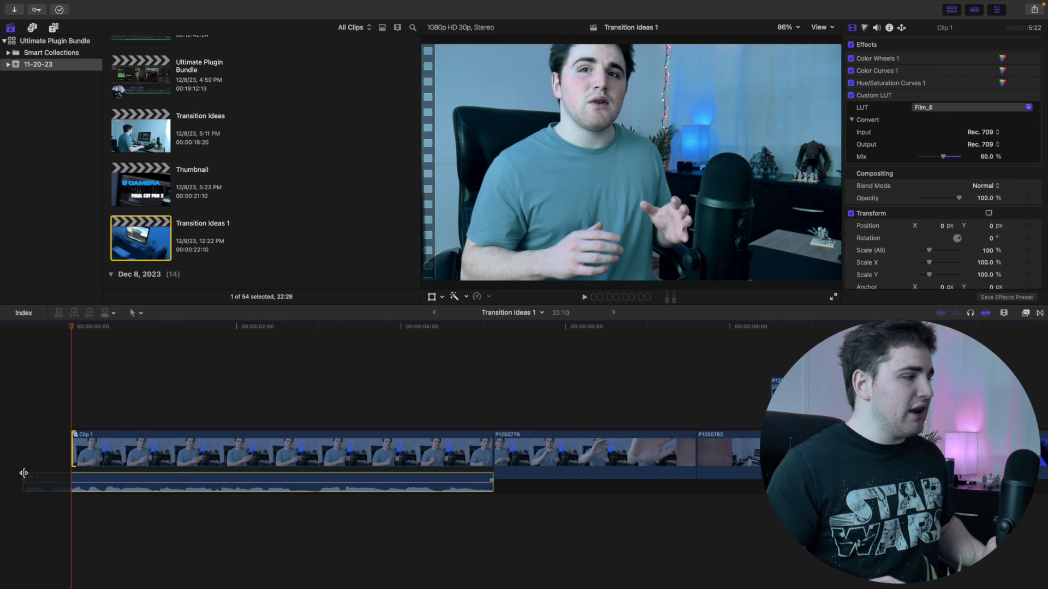
pyautogui.moveTo(492, 448); pyautogui.dragTo(427, 447)
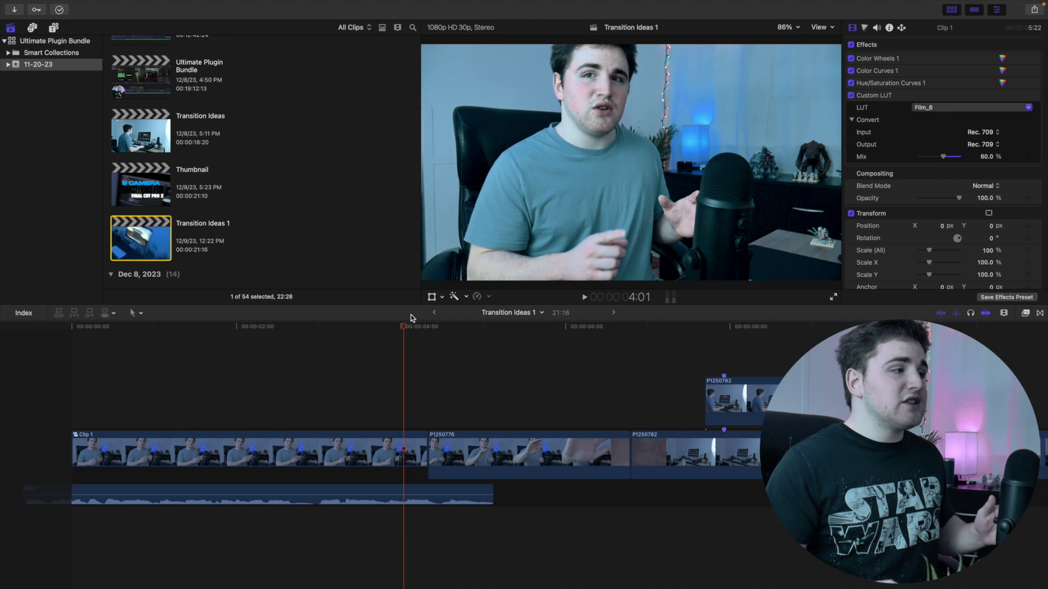
# Collapse the expanded audio of Clip 1 back into its video clip.
pyautogui.moveTo(407, 326); pyautogui.dragTo(355, 339)
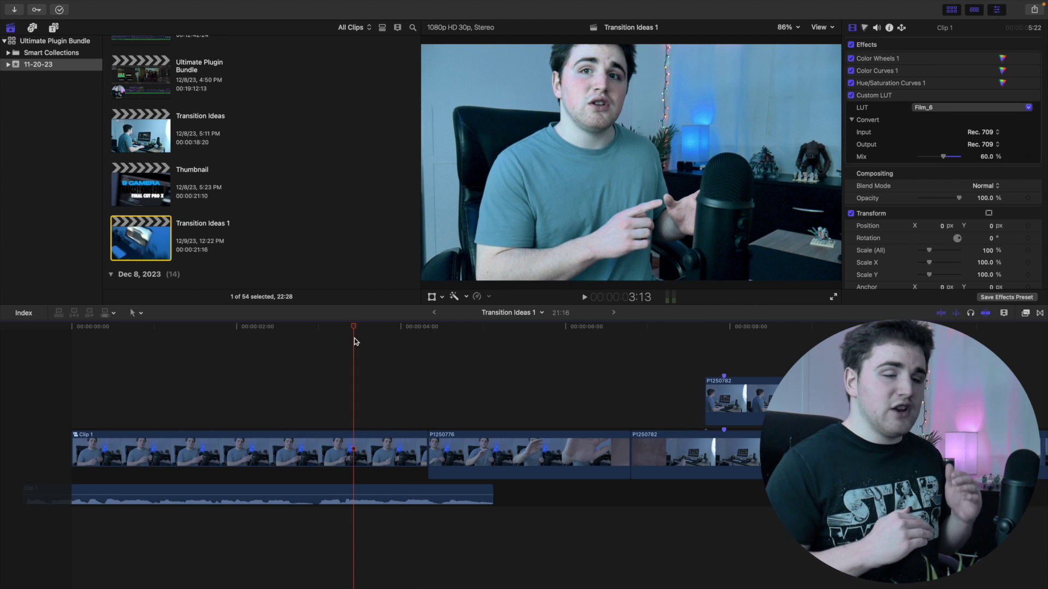
pyautogui.click(352, 451)
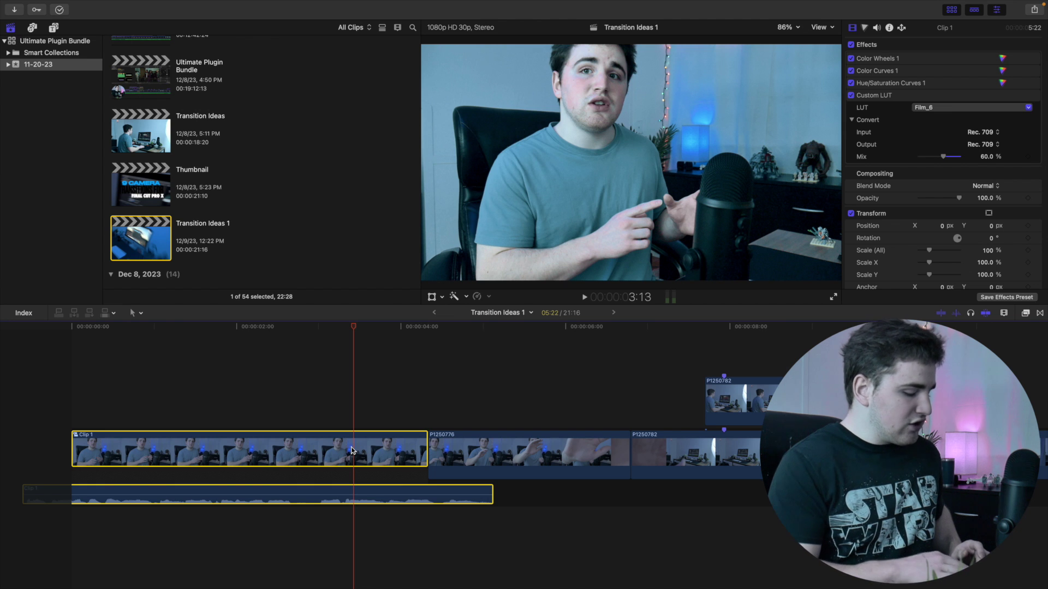
pyautogui.hotkey('ctrl', 's')
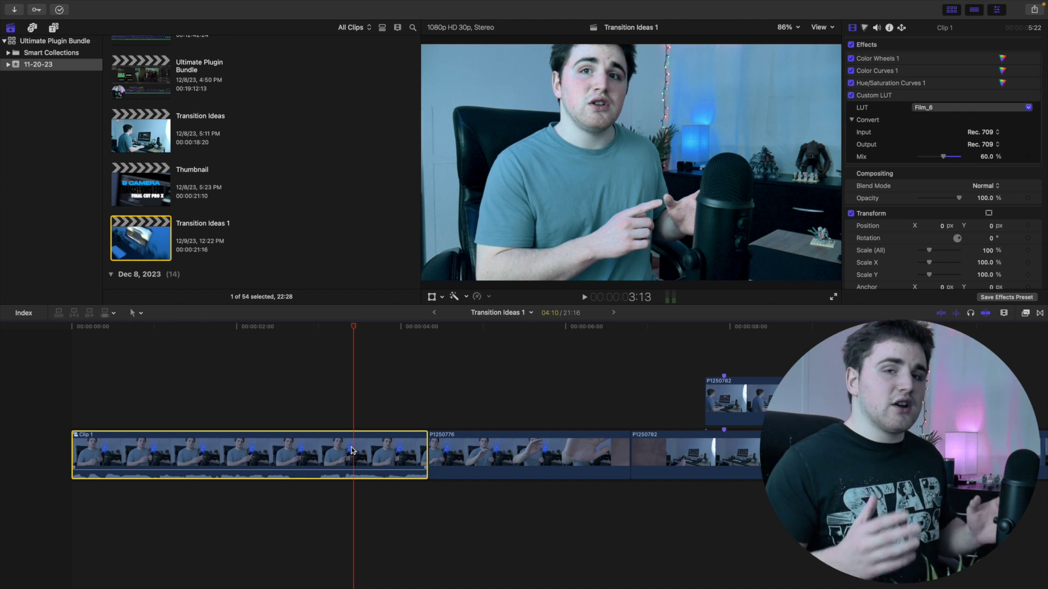
# Examine the hand-cover transition from clip P1250776 into the desk shot P1250782.
pyautogui.hscroll(5, 435, 438)
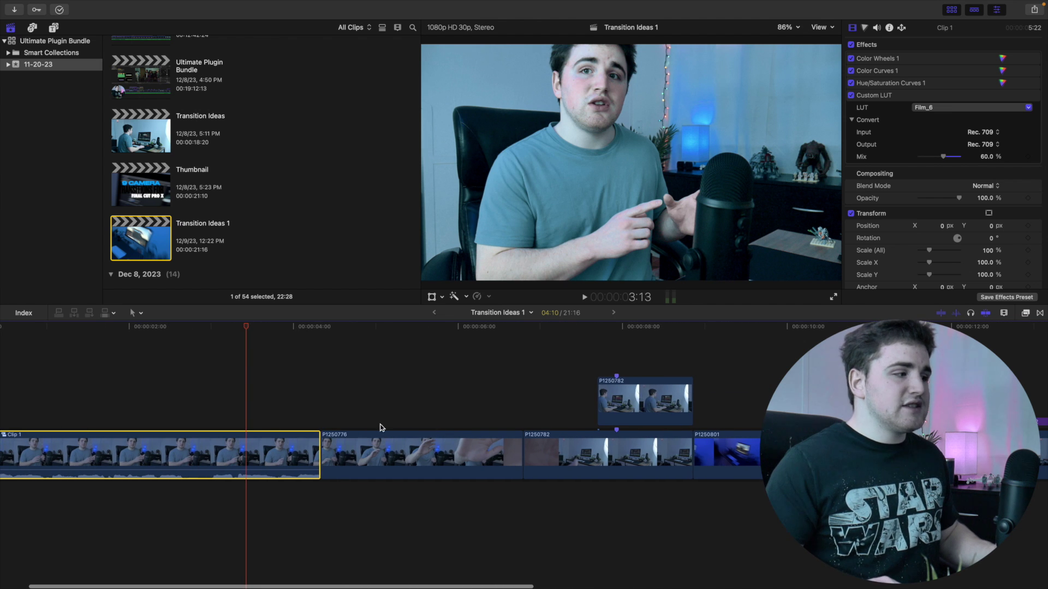
pyautogui.click(340, 421)
pyautogui.moveTo(335, 326); pyautogui.dragTo(516, 357)
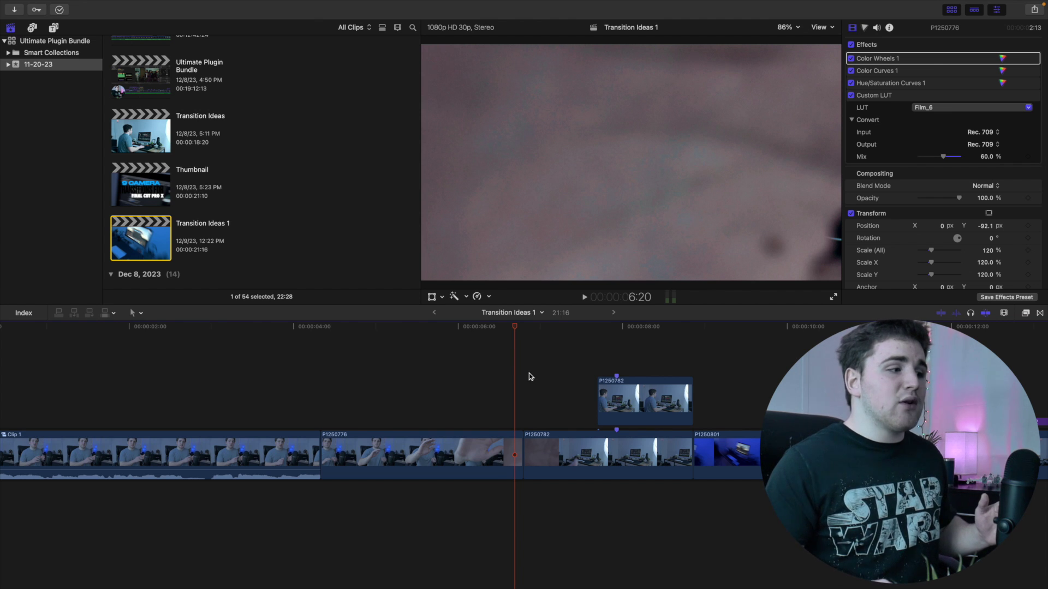
pyautogui.press('l')
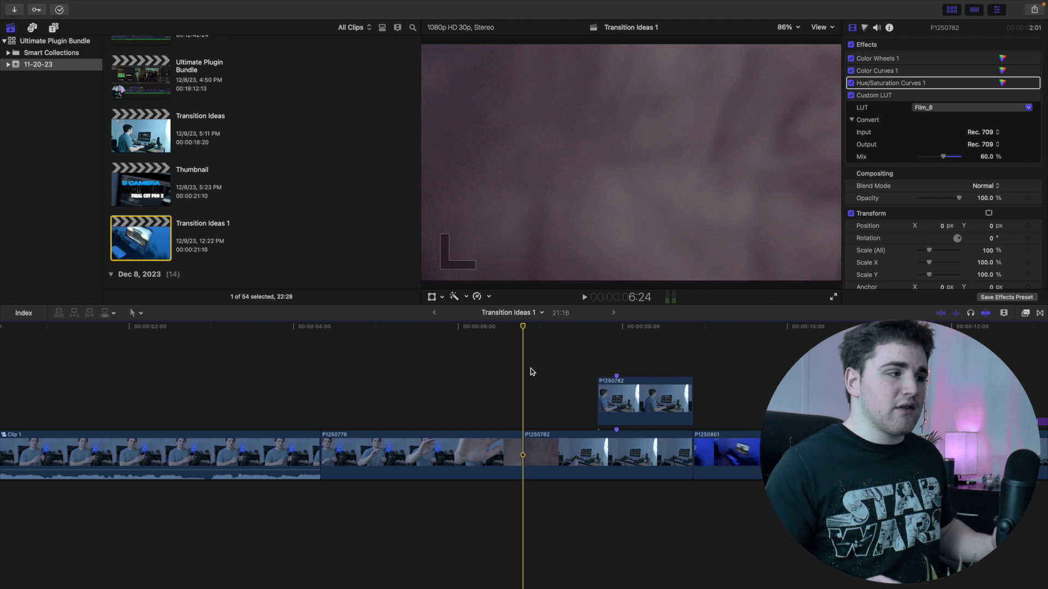
pyautogui.moveTo(522, 330); pyautogui.dragTo(582, 343)
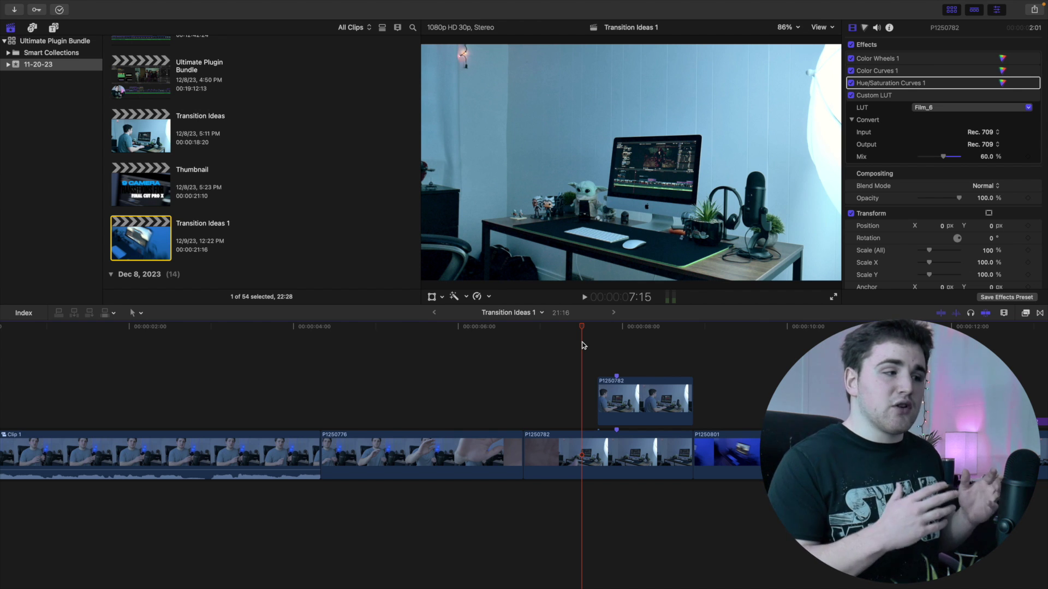
pyautogui.click(511, 375)
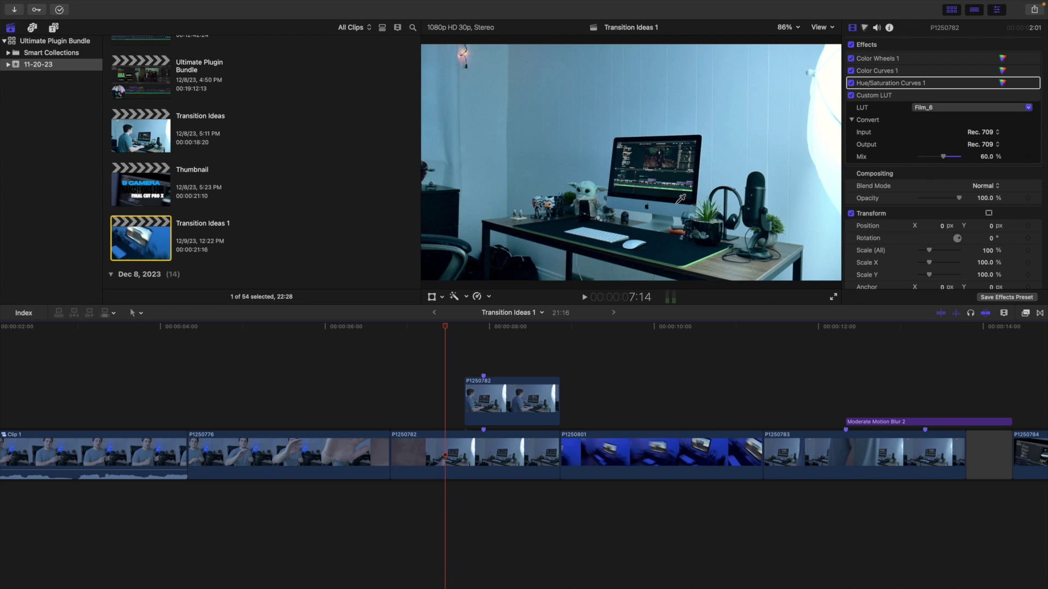
# Toggle the connected P1250782 clip off and on to compare the desk shot with and without the person.
pyautogui.click(522, 356)
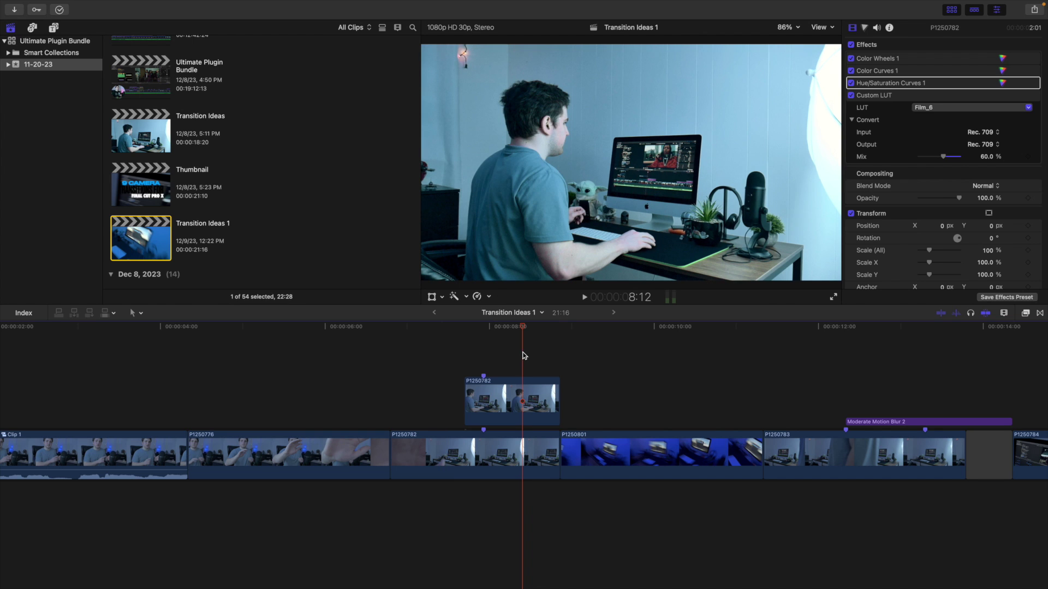
pyautogui.click(523, 397)
pyautogui.press('v')
pyautogui.press('v')
pyautogui.press('v')
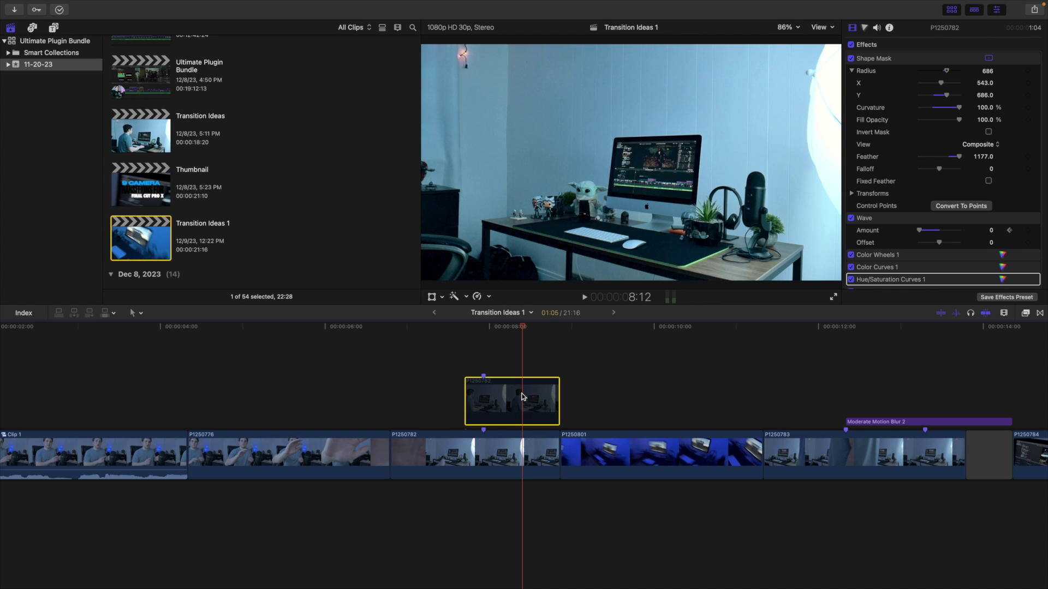
pyautogui.press('v')
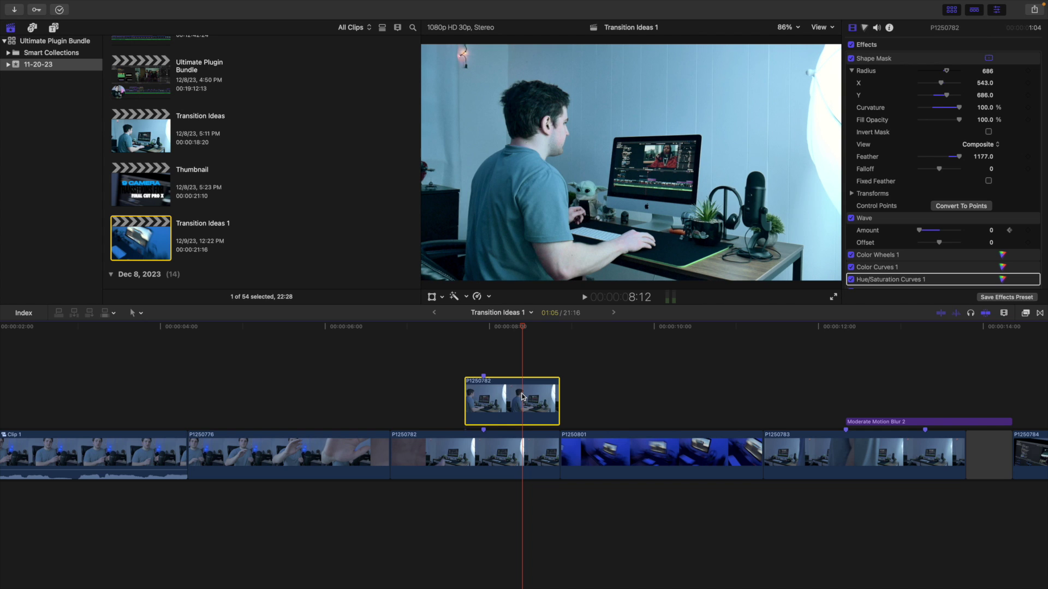
# Step frame by frame through the start of the connected P1250782 clip to examine its animated Wave appearance effect.
pyautogui.click(465, 383)
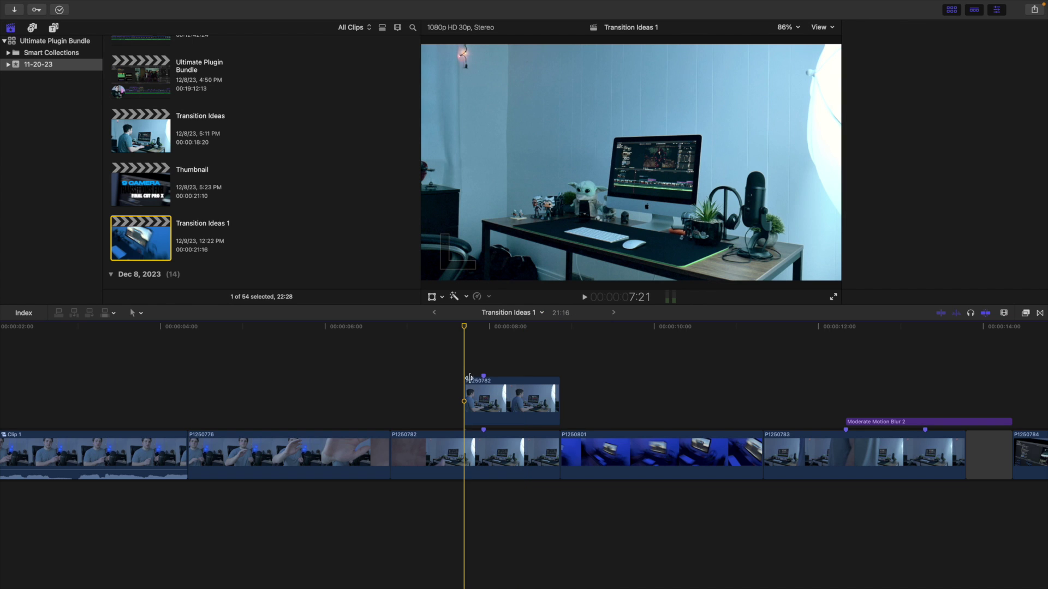
pyautogui.click(478, 393)
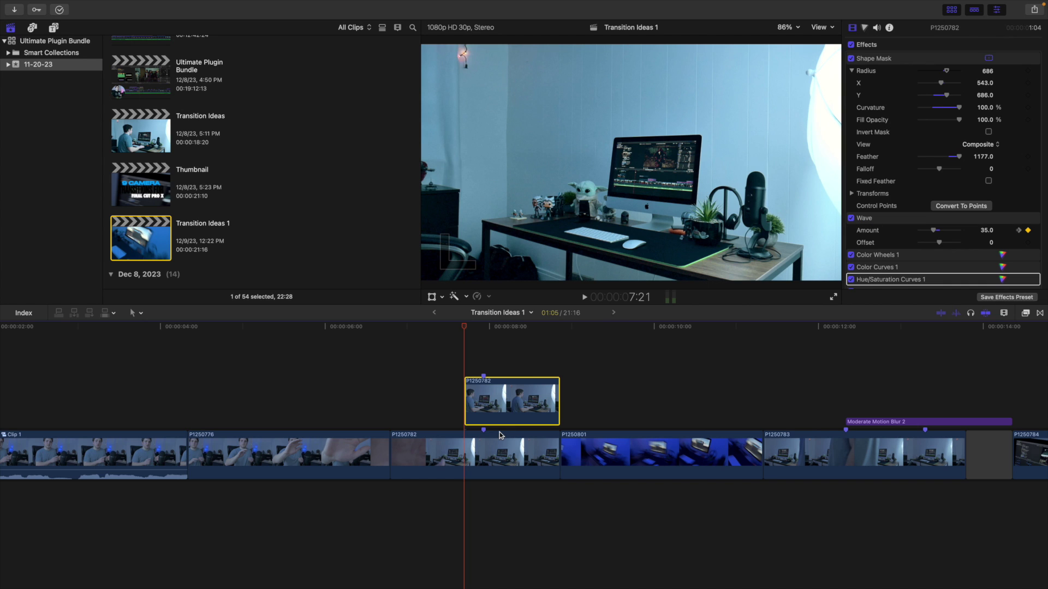
pyautogui.press('Right')
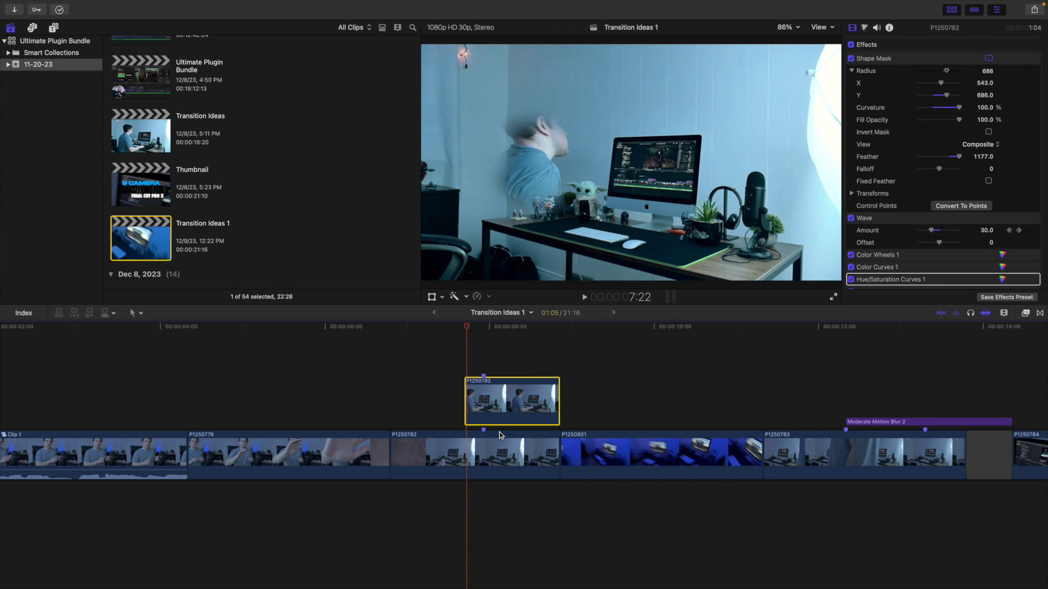
pyautogui.press('Right')
pyautogui.press('Right')
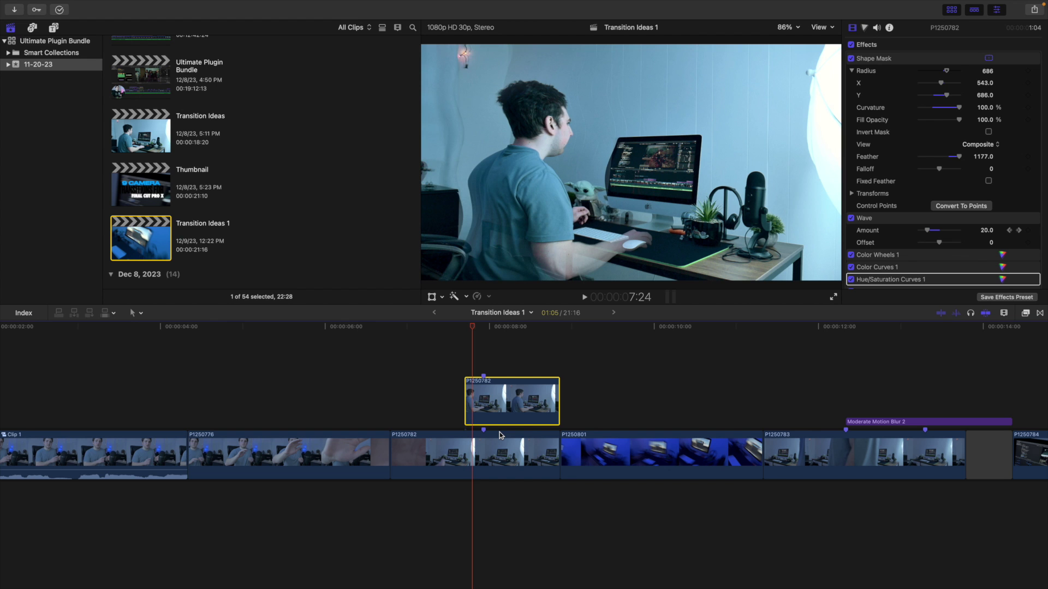
pyautogui.press('Right')
pyautogui.press('Right')
pyautogui.press('Right')
pyautogui.press('Right')
pyautogui.press('Right')
pyautogui.press('Right')
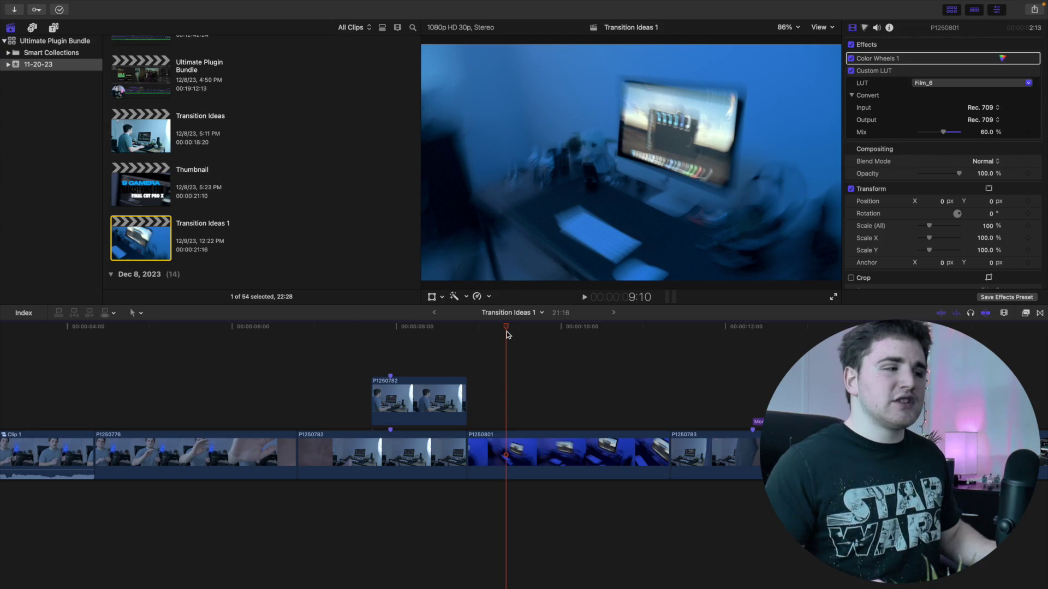
# Examine the motion-blurred camera movement in clip P1250801.
pyautogui.moveTo(507, 332); pyautogui.dragTo(574, 340)
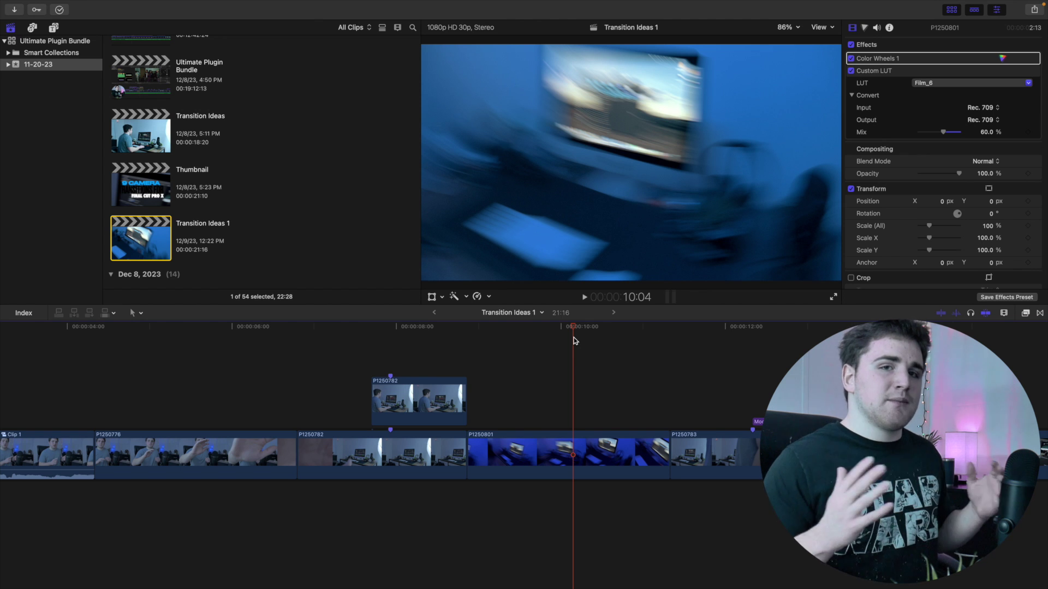
pyautogui.moveTo(573, 328); pyautogui.dragTo(533, 331)
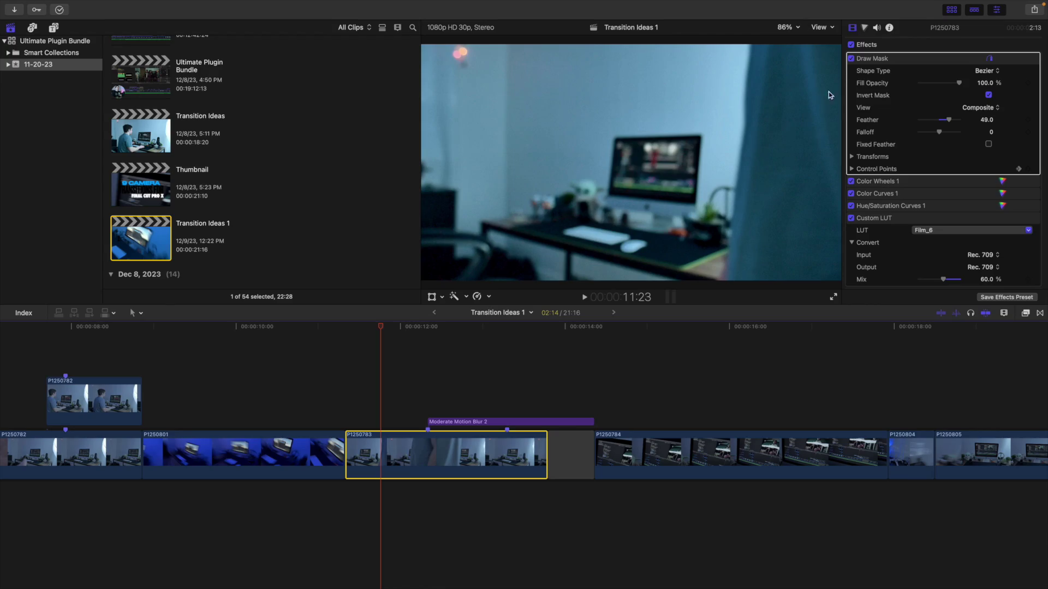
# Turn off the Draw Mask effect on clip P1250783 and disable the Moderate Motion Blur 2 title above it.
pyautogui.click(851, 58)
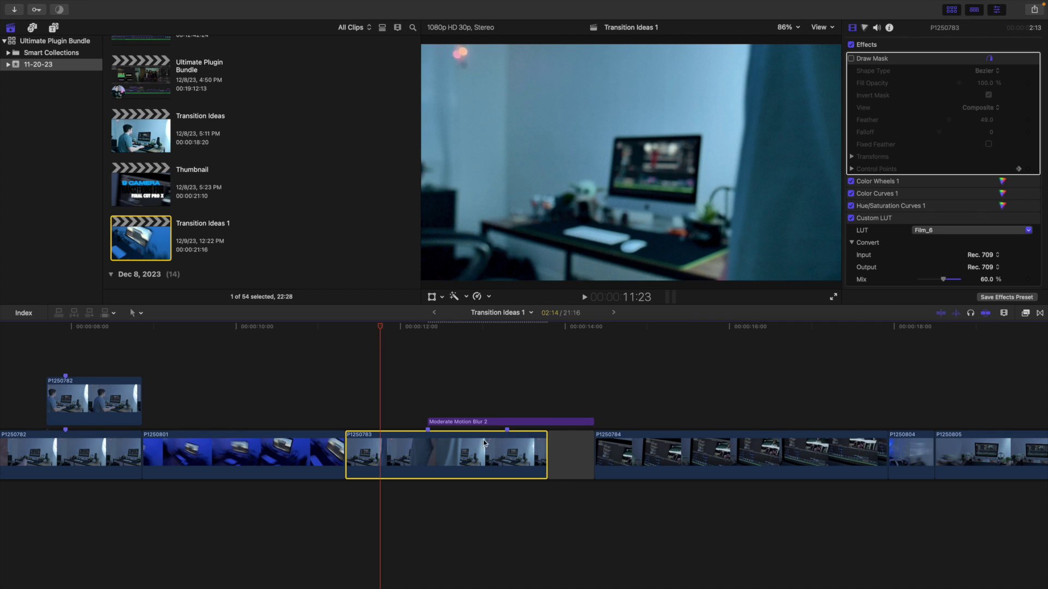
pyautogui.click(462, 422)
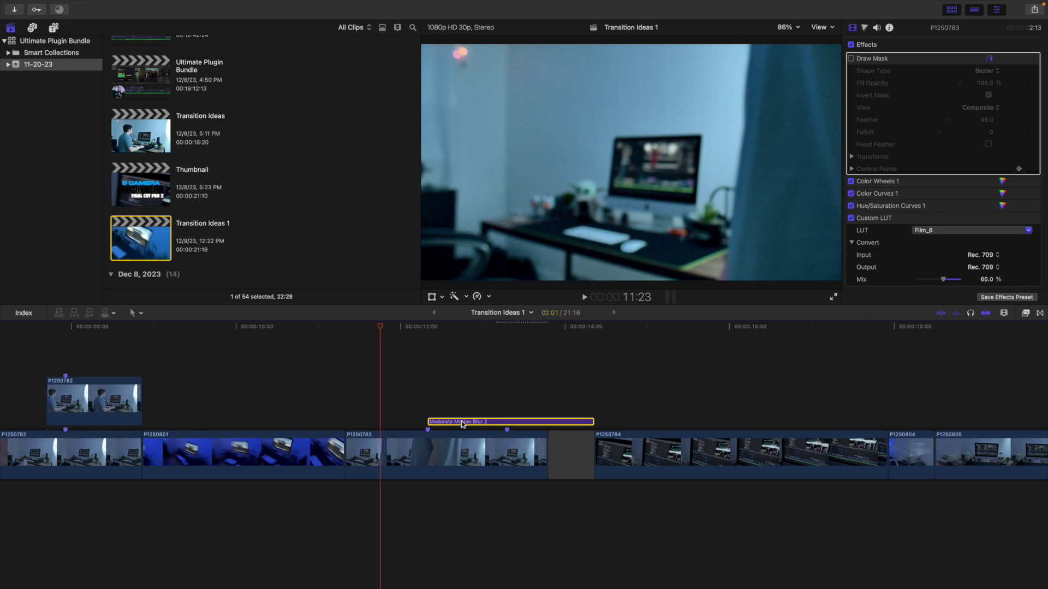
pyautogui.doubleClick(461, 421)
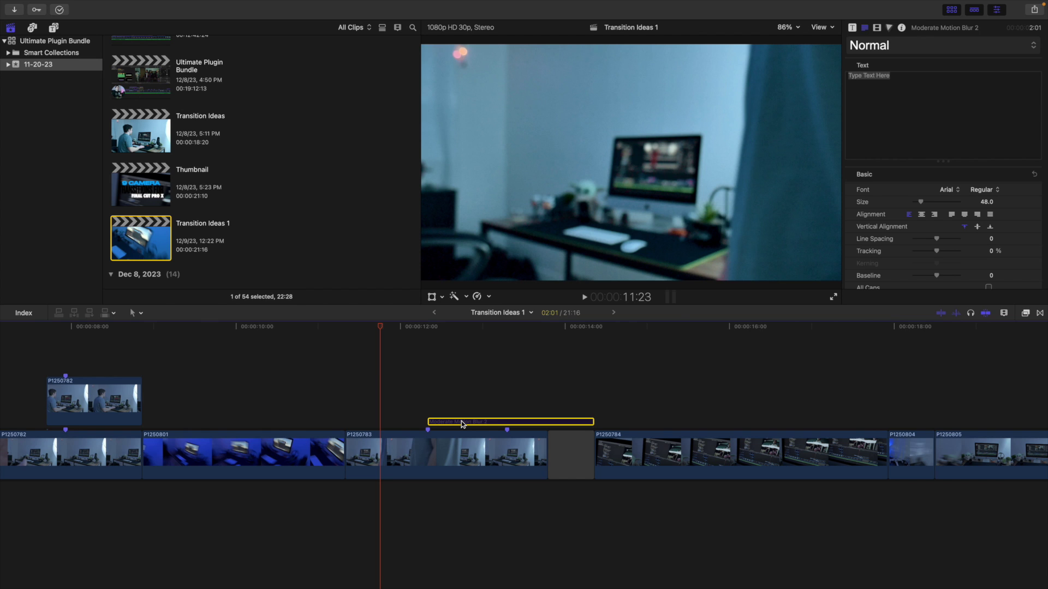
# Play the timeline from the start of clip P1250783 to review the foreground pass without mask or motion blur.
pyautogui.click(345, 408)
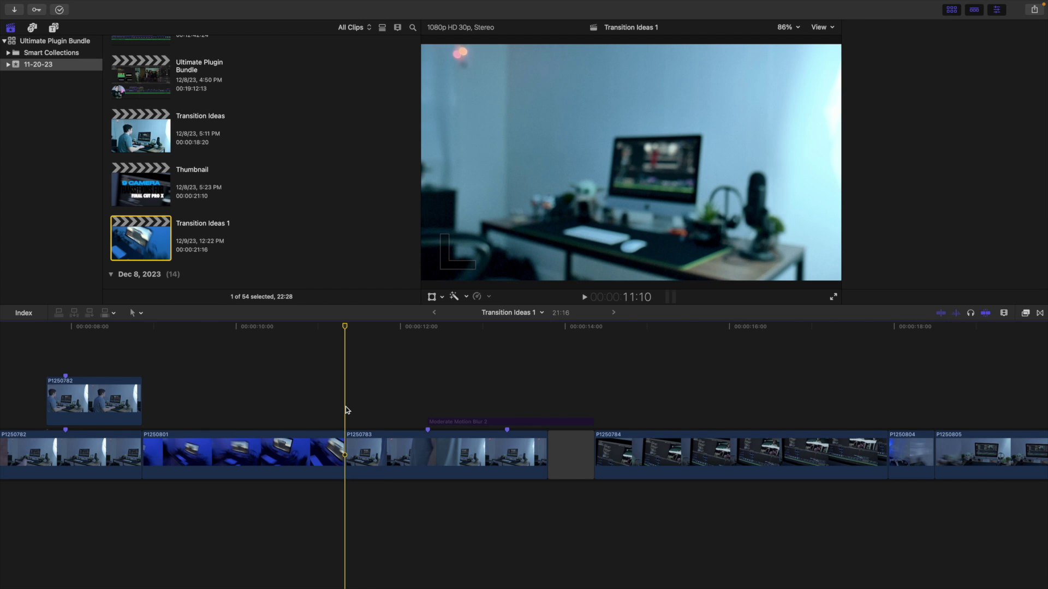
pyautogui.press('space')
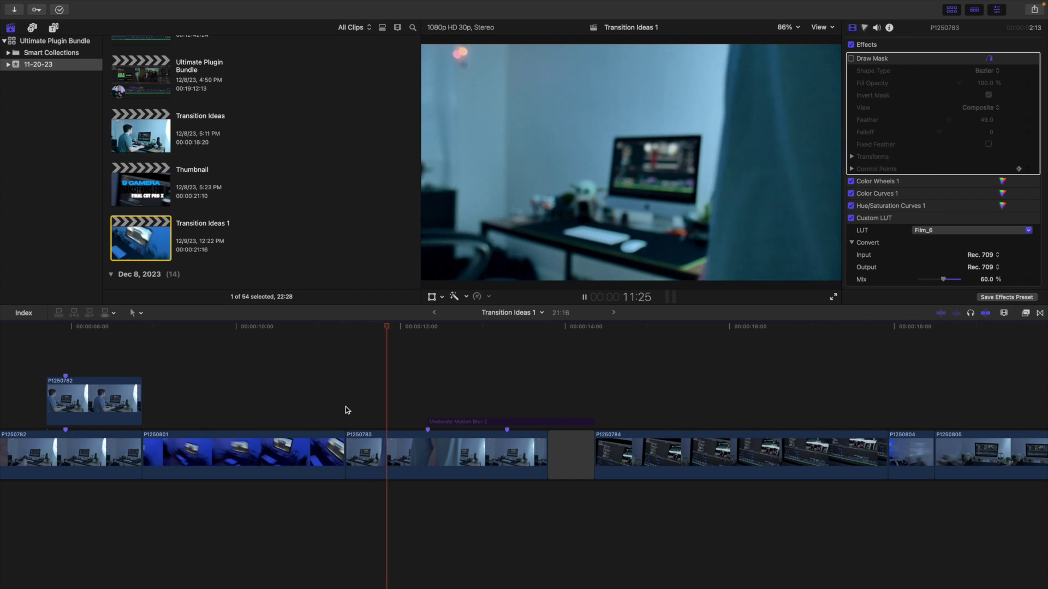
pyautogui.click(345, 407)
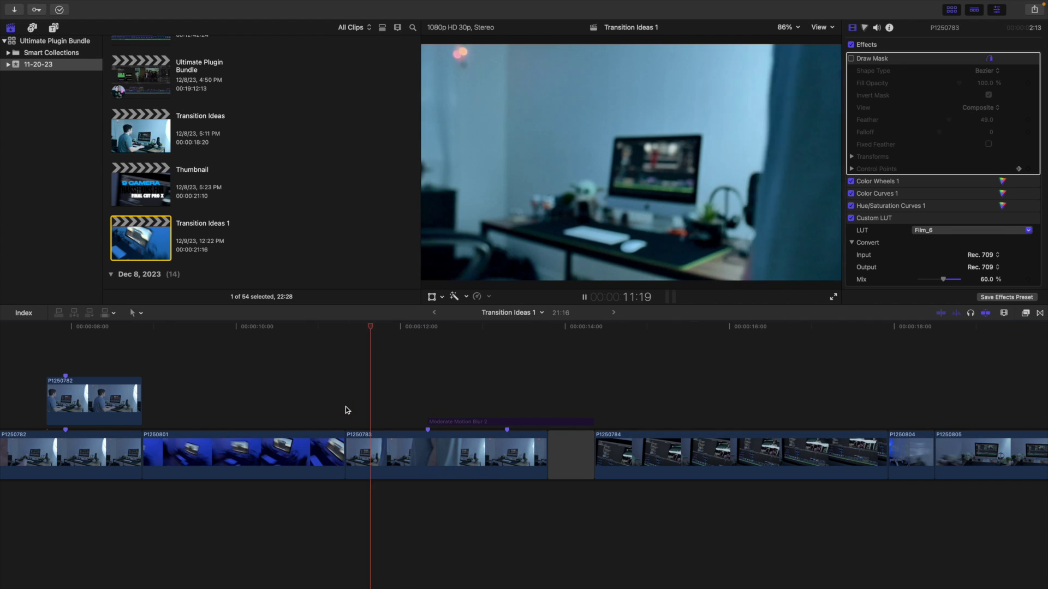
pyautogui.press('space')
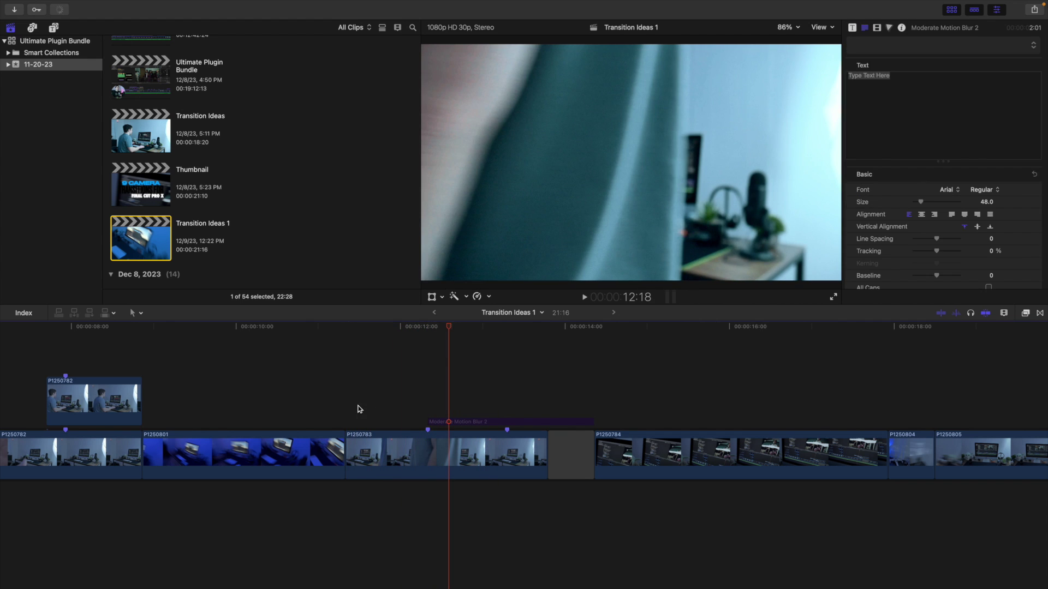
# Scrub back and forth through the foreground pass in clip P1250783 between its two markers to examine where the subject crosses the frame.
pyautogui.moveTo(448, 338); pyautogui.dragTo(504, 361)
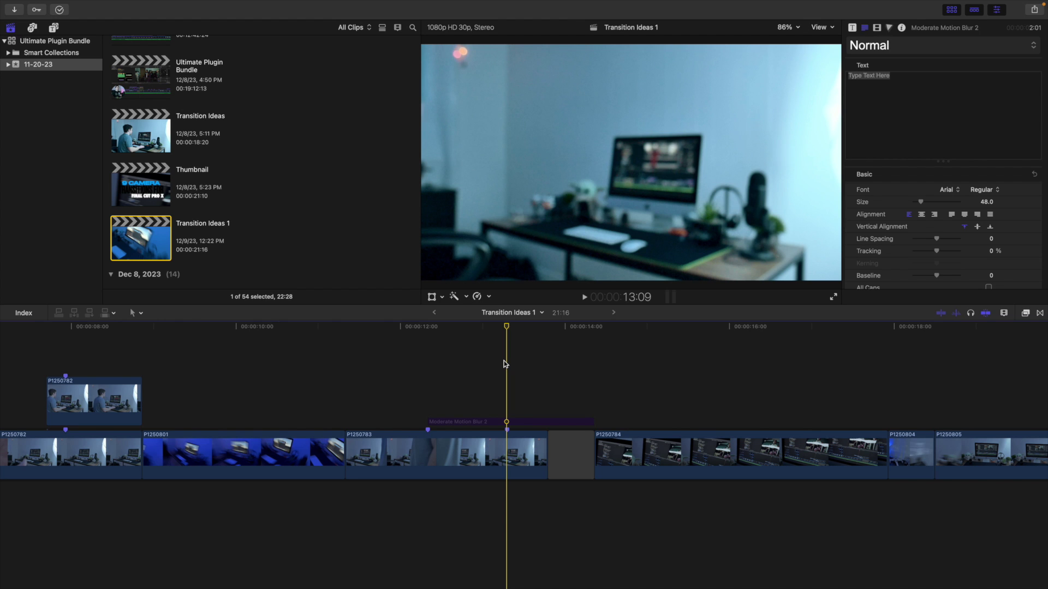
pyautogui.moveTo(503, 330); pyautogui.dragTo(437, 341)
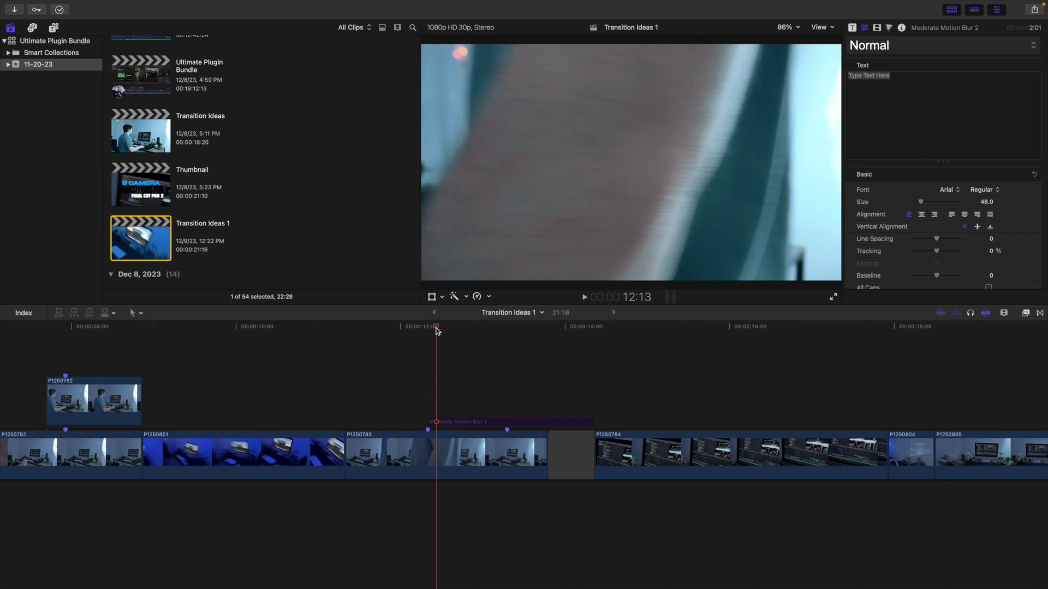
pyautogui.moveTo(437, 330); pyautogui.dragTo(411, 330)
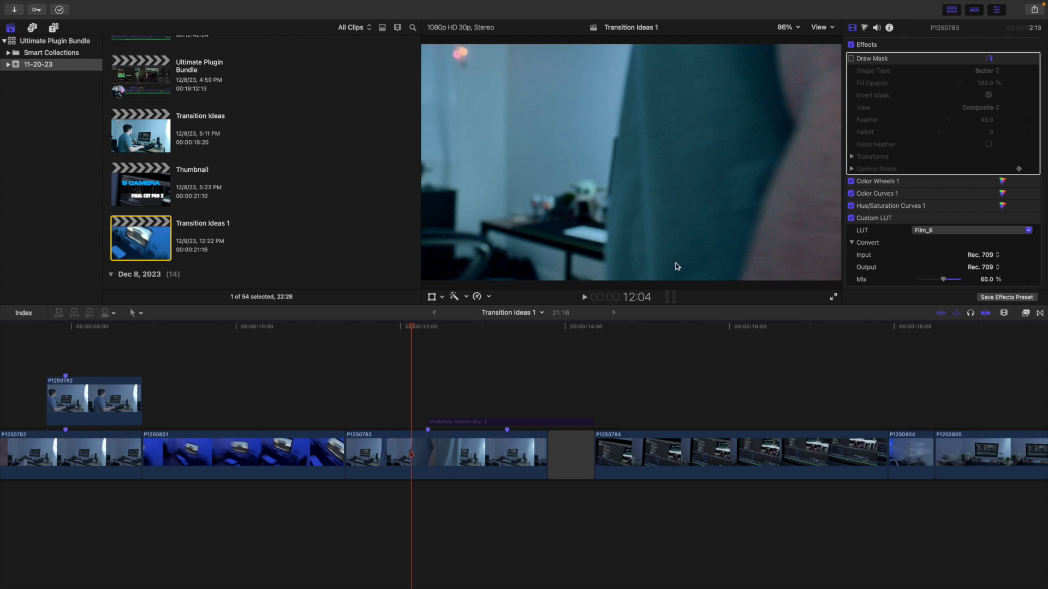
pyautogui.moveTo(412, 327); pyautogui.dragTo(446, 328)
pyautogui.click(573, 193)
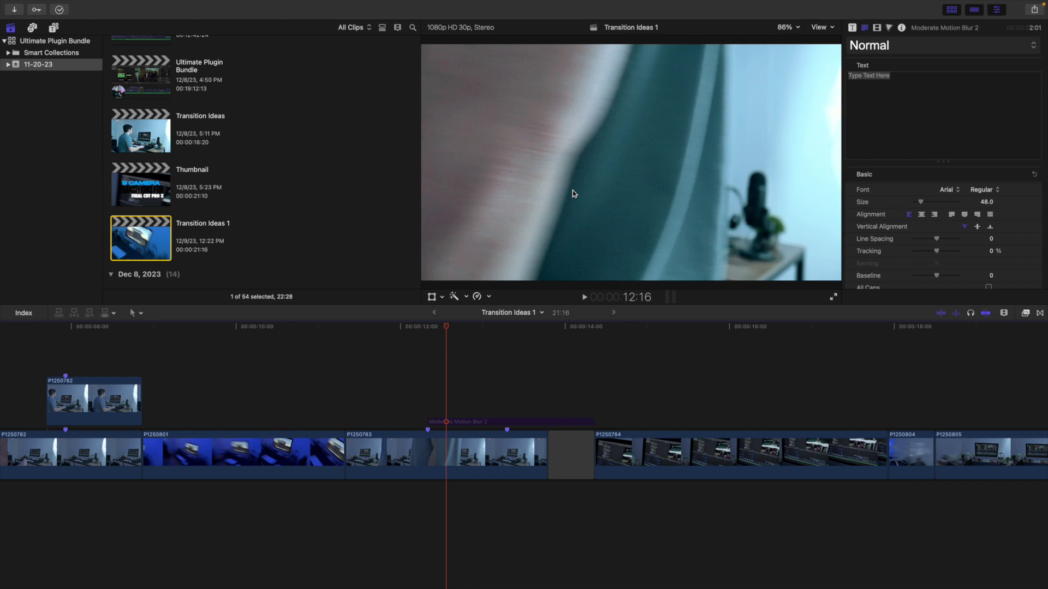
pyautogui.moveTo(445, 328); pyautogui.dragTo(429, 331)
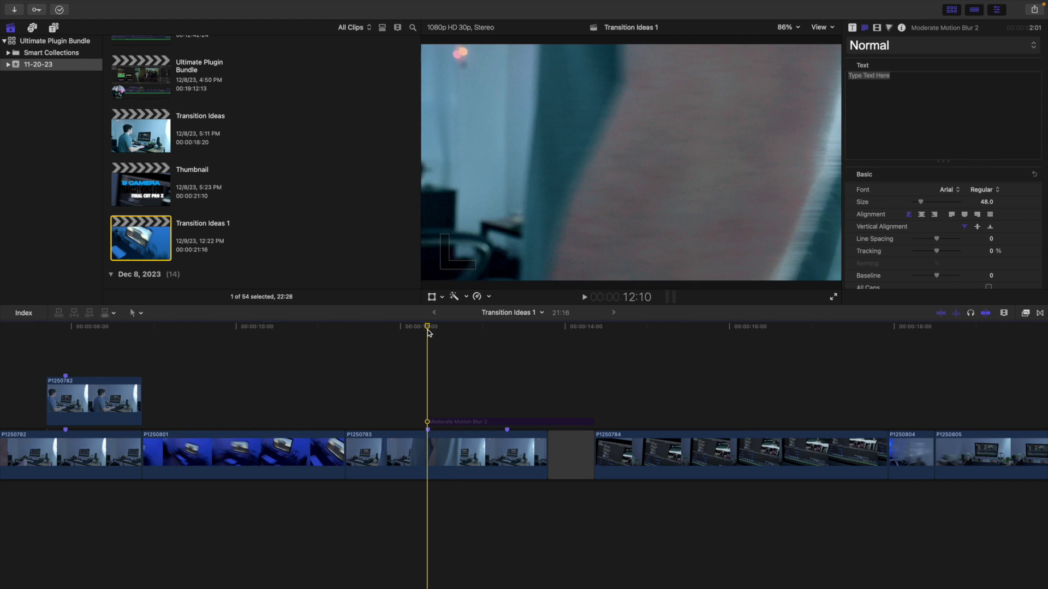
# Select clip P1250783 and step frame by frame through its keyframed Draw Mask to examine how it follows the passing subject's edge.
pyautogui.click(473, 446)
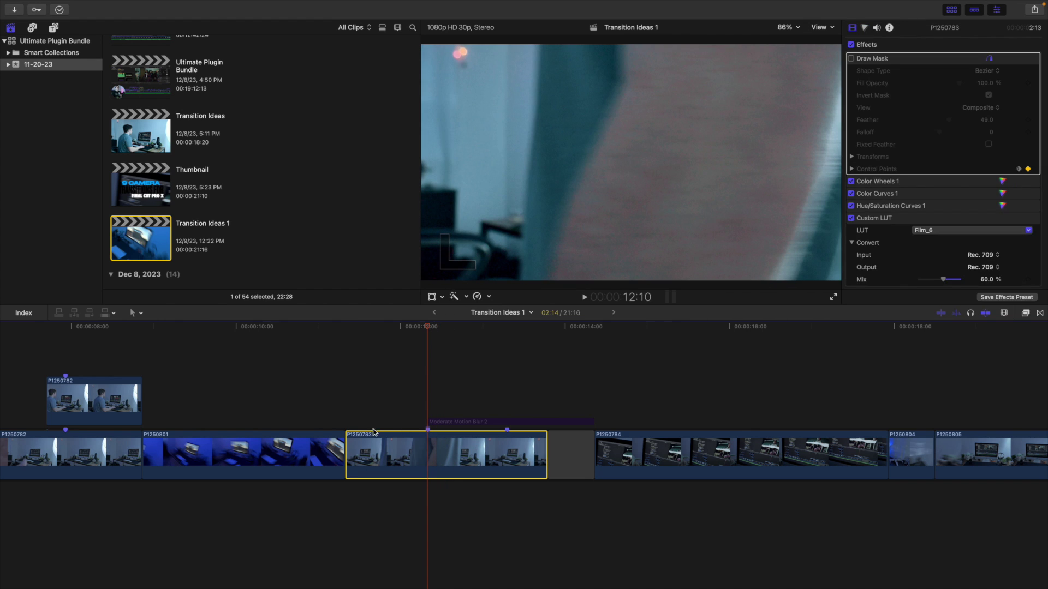
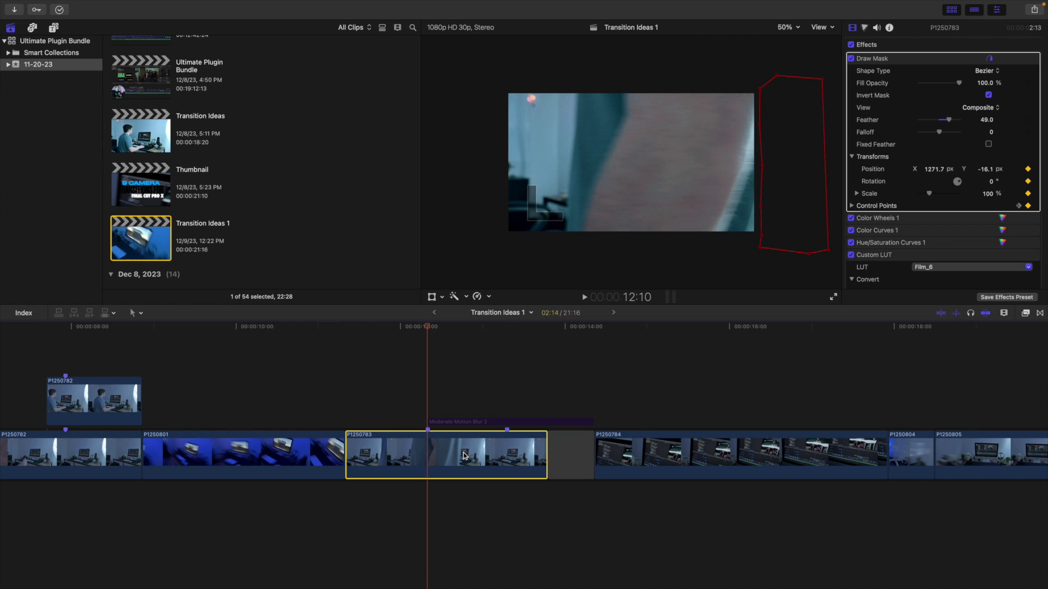
pyautogui.press('Right')
pyautogui.press('Right')
pyautogui.press('Right')
pyautogui.press('Right')
pyautogui.press('Right')
pyautogui.press('Right')
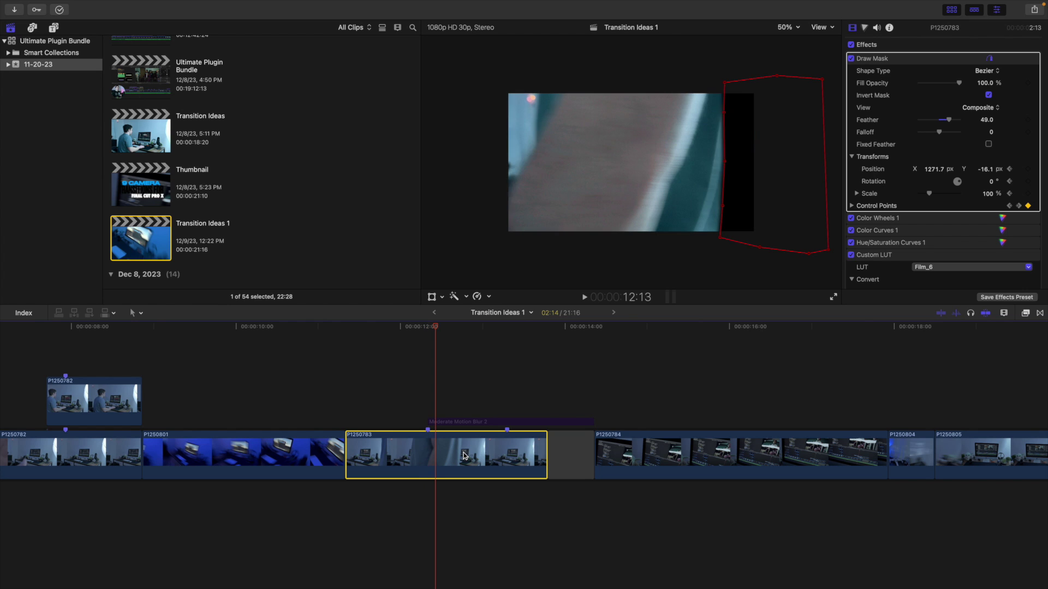
pyautogui.press('Right')
pyautogui.press('Right')
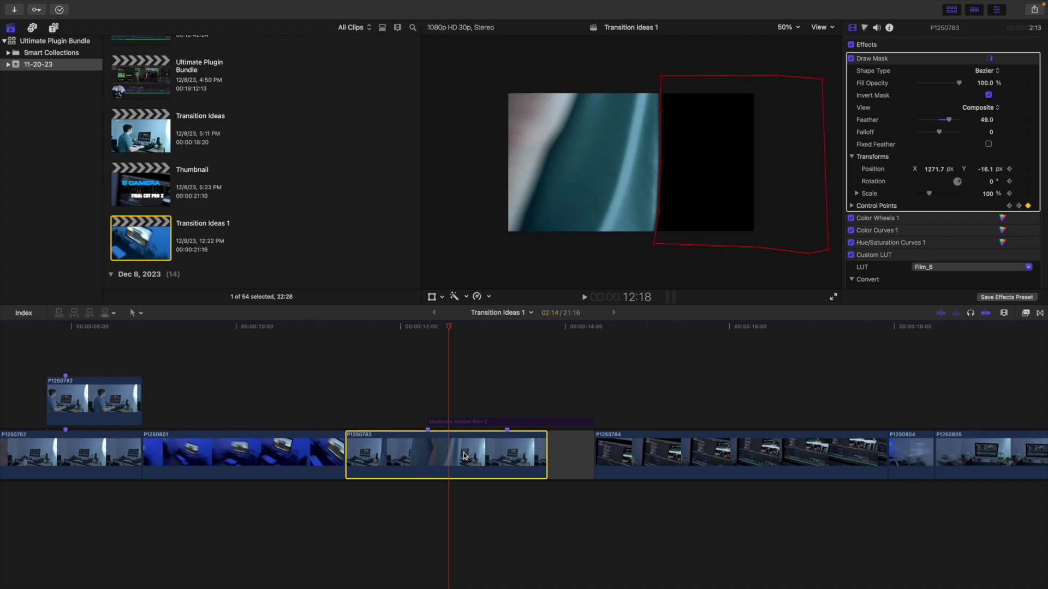
pyautogui.press('Right')
pyautogui.press('Right')
pyautogui.press('Right')
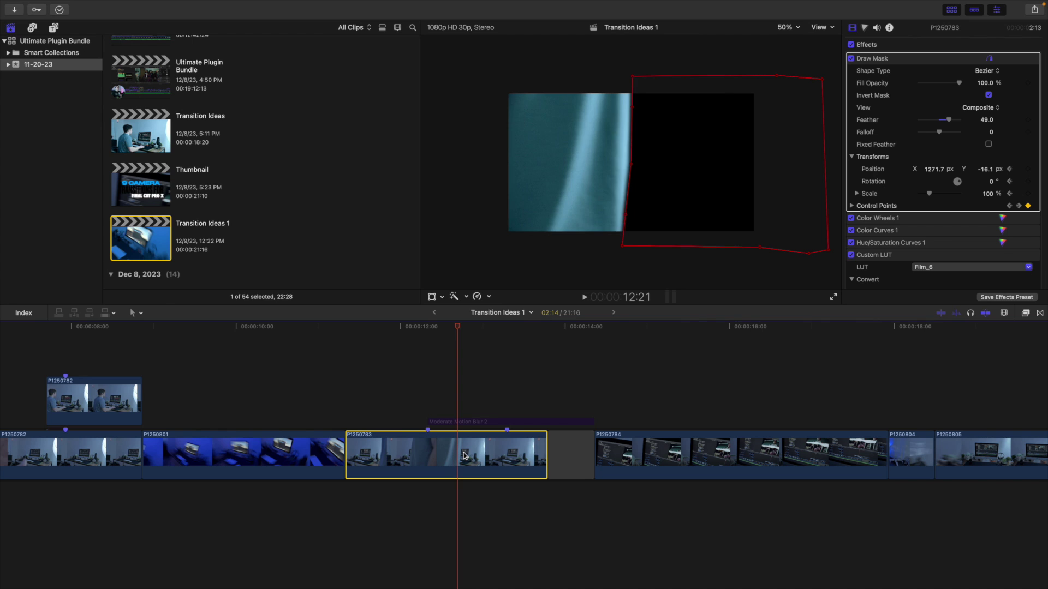
pyautogui.press('Right')
pyautogui.press('Right')
pyautogui.press('Right')
pyautogui.press('Right')
pyautogui.press('Right')
pyautogui.press('Right')
pyautogui.press('Right')
pyautogui.press('Right')
pyautogui.press('Right')
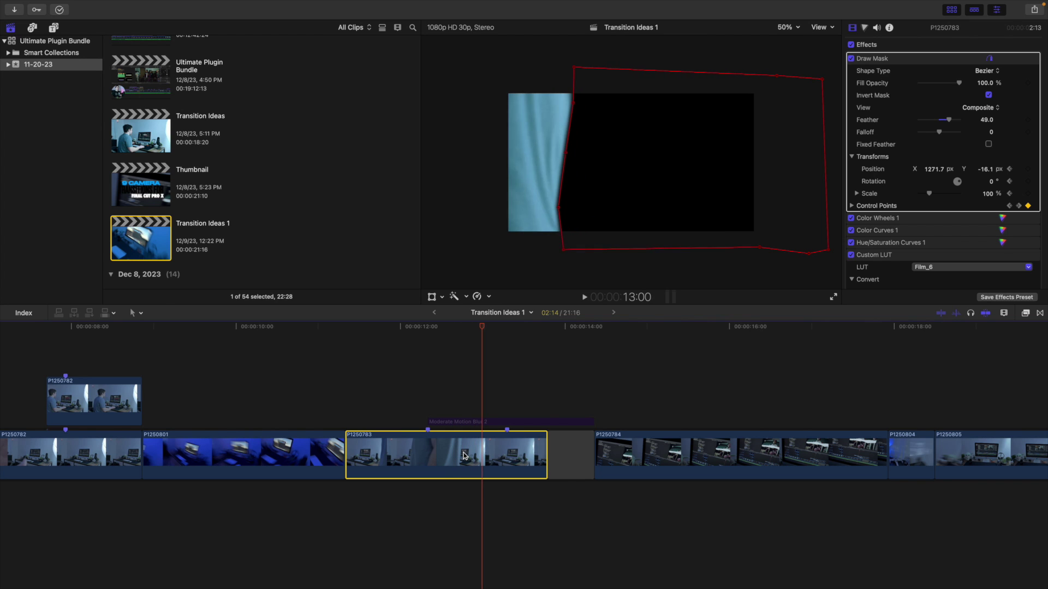
pyautogui.press('Right')
pyautogui.press('Right')
pyautogui.press('Right')
pyautogui.press('Right')
pyautogui.press('Right')
pyautogui.press('Right')
pyautogui.press('Right')
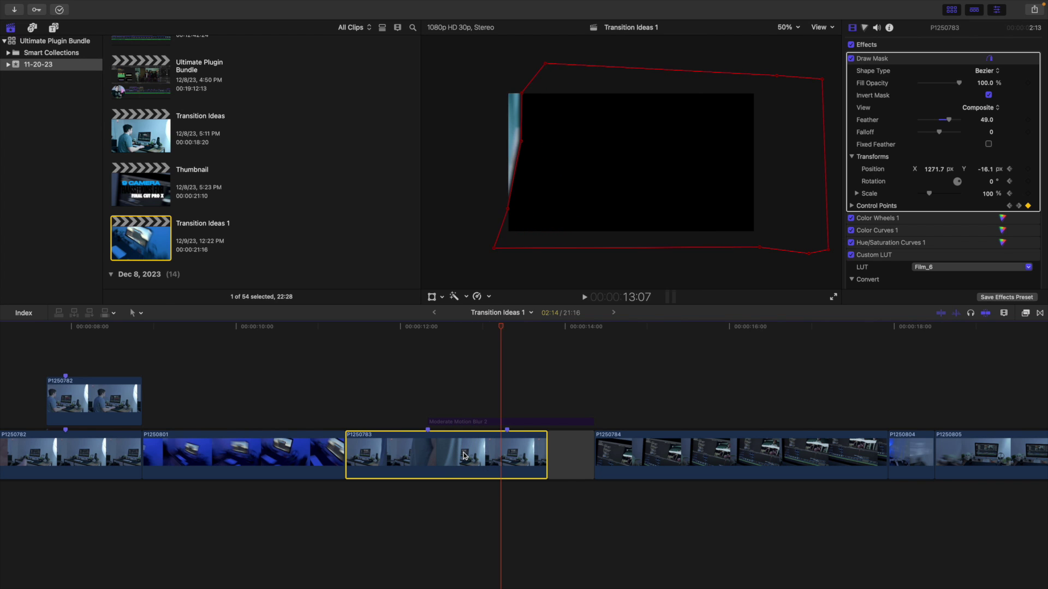
pyautogui.press('Right')
pyautogui.press('Right')
pyautogui.press('Right')
pyautogui.press('Left')
pyautogui.press('Left')
pyautogui.press('Left')
pyautogui.press('Left')
pyautogui.press('Left')
pyautogui.press('Left')
pyautogui.press('Left')
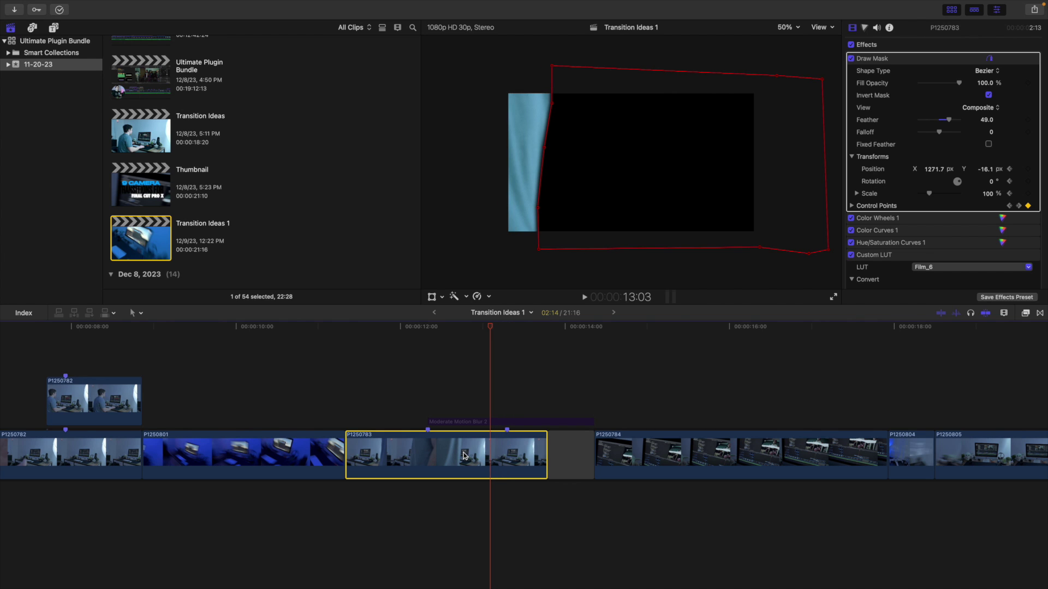
# Switch the Draw Mask view to Original to inspect the unmasked footage, and return it to Composite.
pyautogui.click(983, 109)
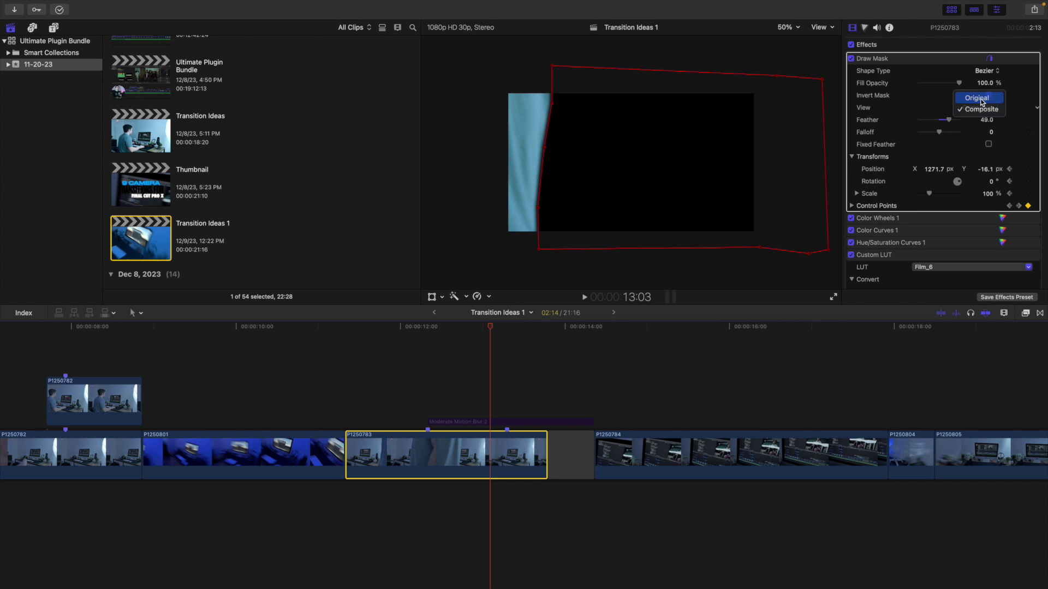
pyautogui.click(981, 99)
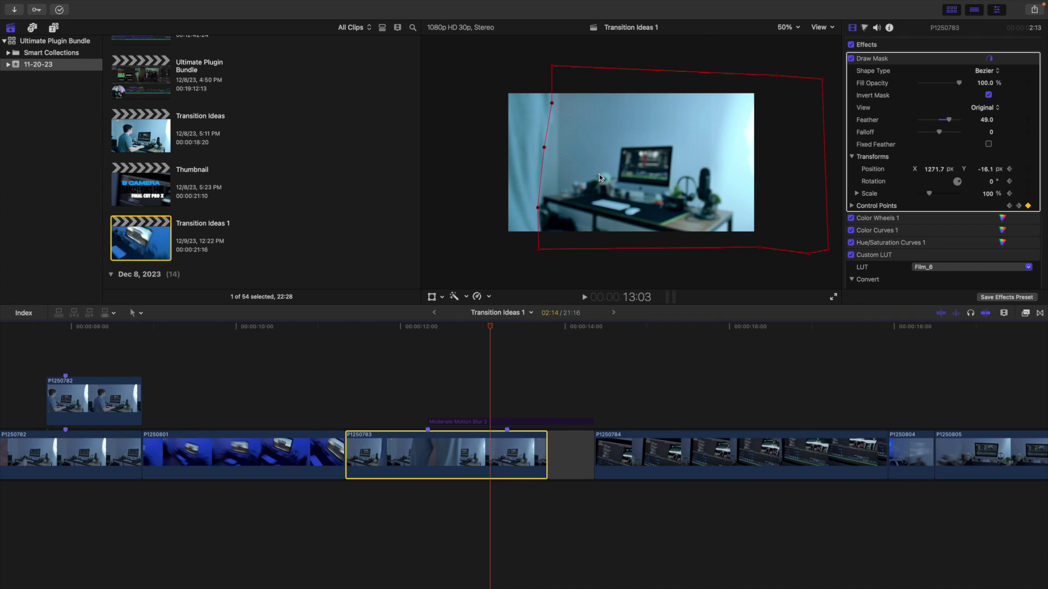
pyautogui.click(984, 108)
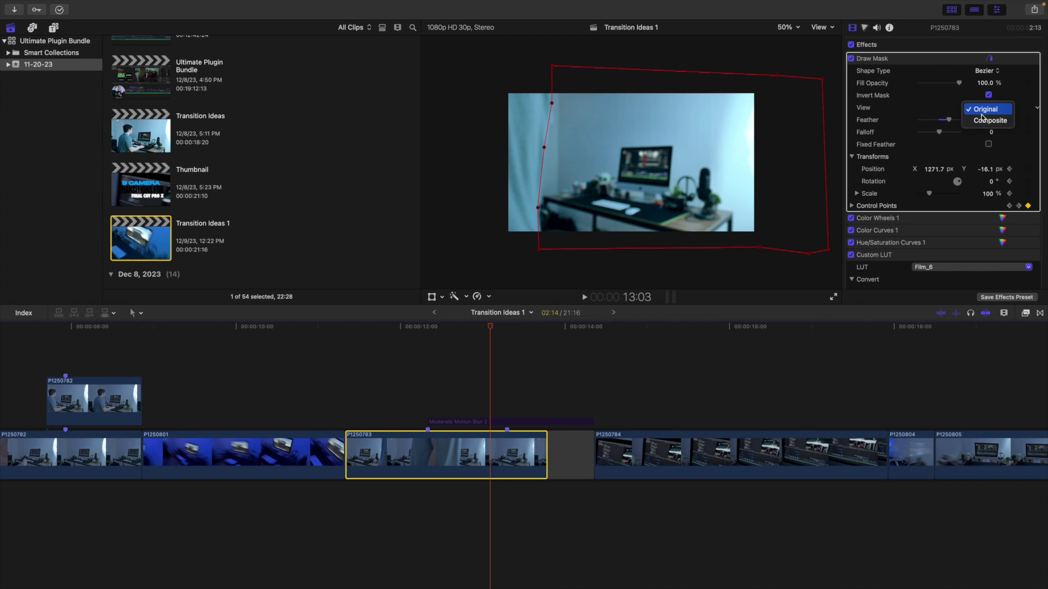
pyautogui.click(984, 121)
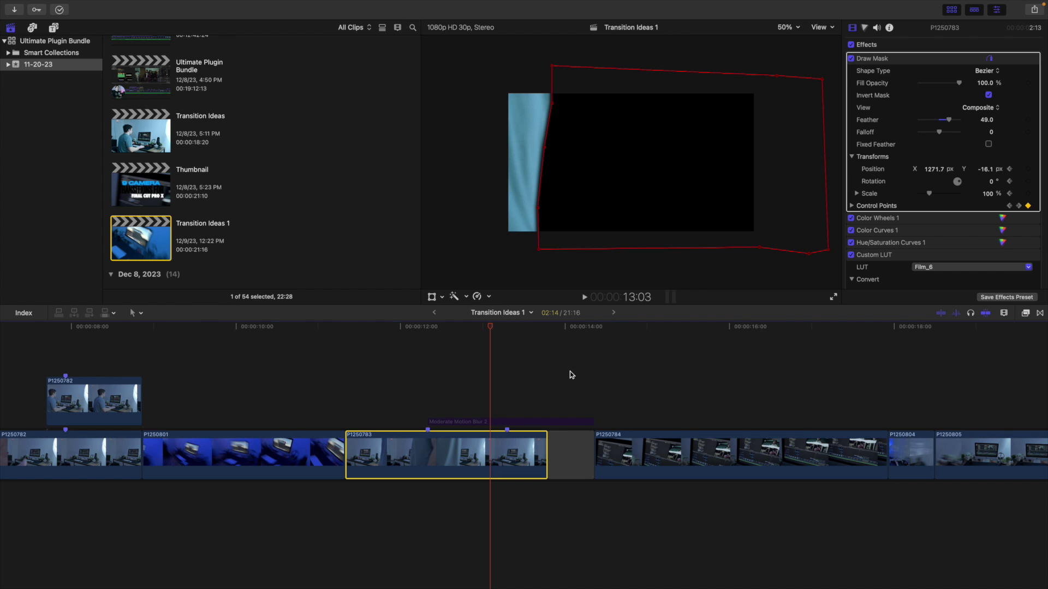
# Connect clip P1250784 beneath the masked P1250783, starting at its first marker, and scrub through the transition to the Moderate Motion Blur 2 title.
pyautogui.moveTo(655, 458); pyautogui.dragTo(468, 518)
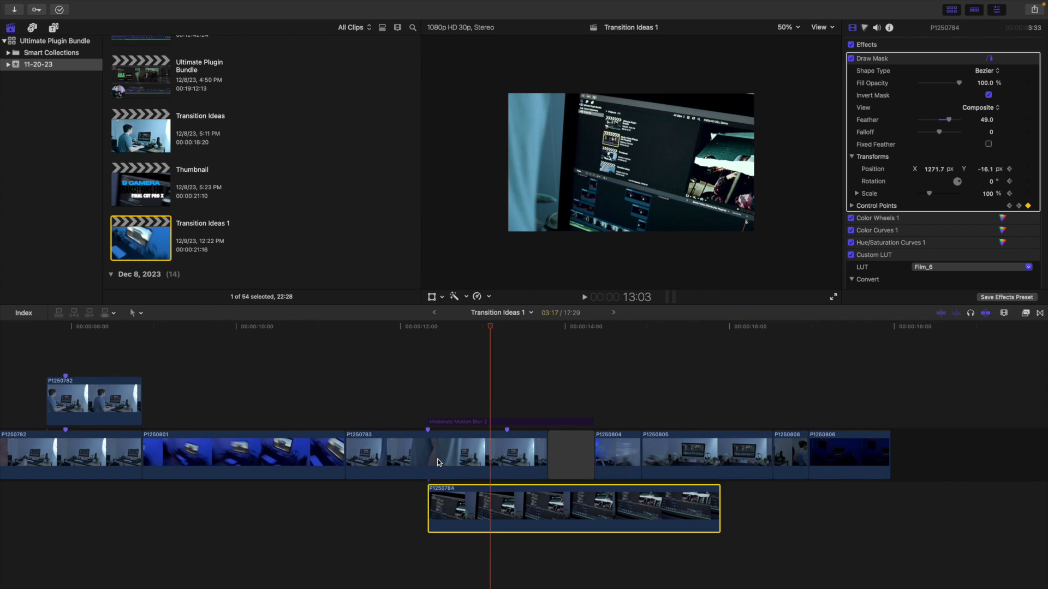
pyautogui.click(428, 414)
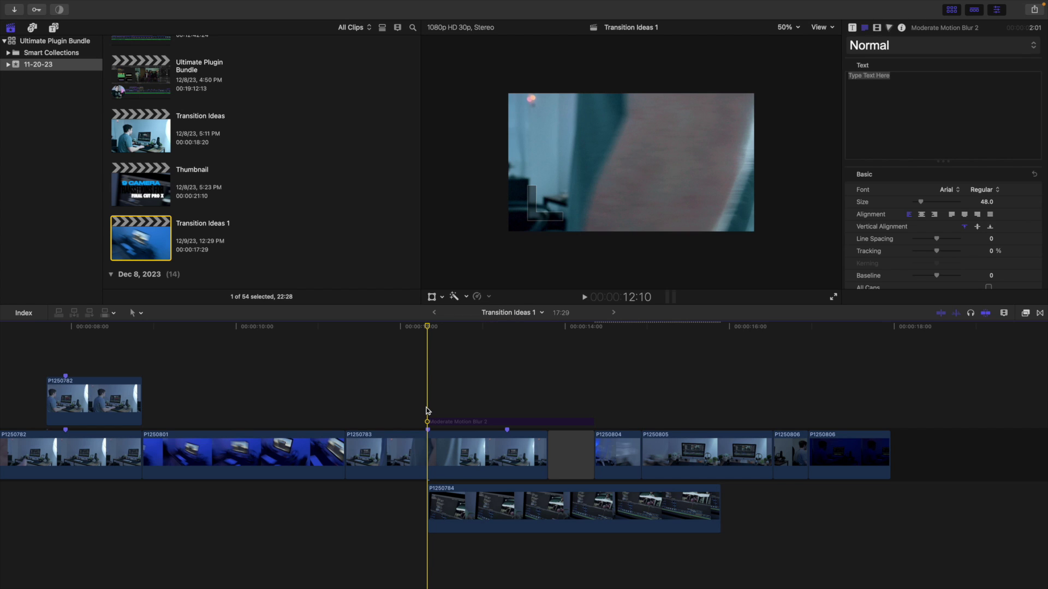
pyautogui.moveTo(428, 325); pyautogui.dragTo(468, 354)
pyautogui.click(474, 422)
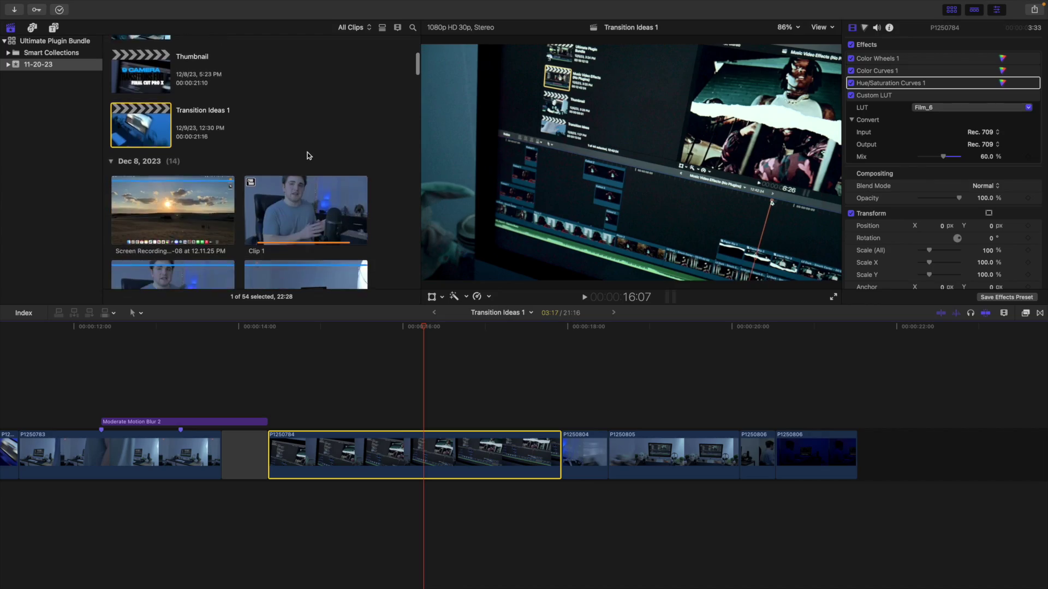
# Compare the frame rate of the source clip P1250784 with that of the Transition Ideas 1 project.
pyautogui.scroll(-10, 307, 155)
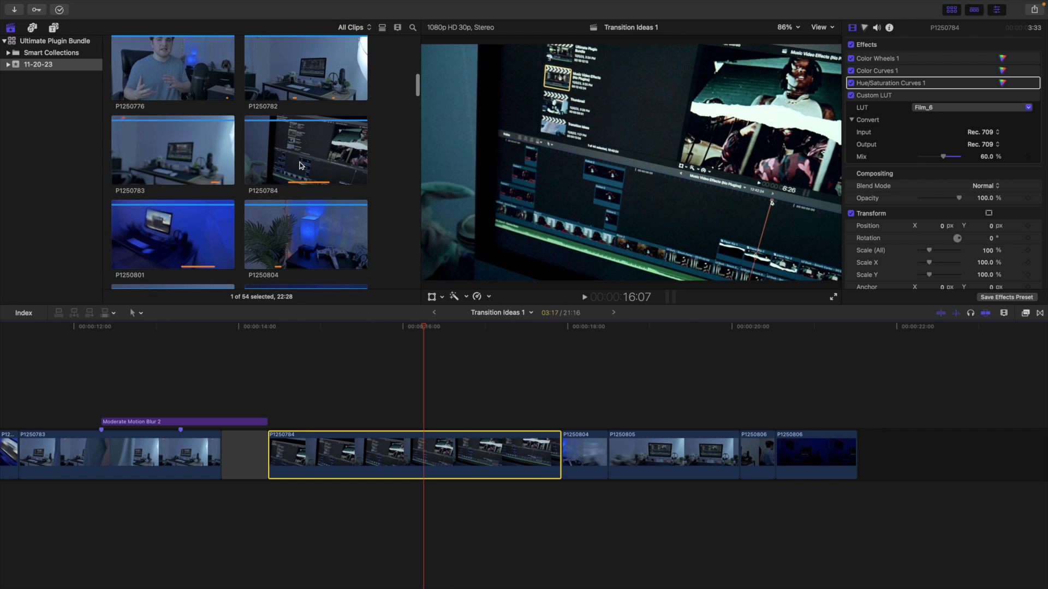
pyautogui.click(310, 159)
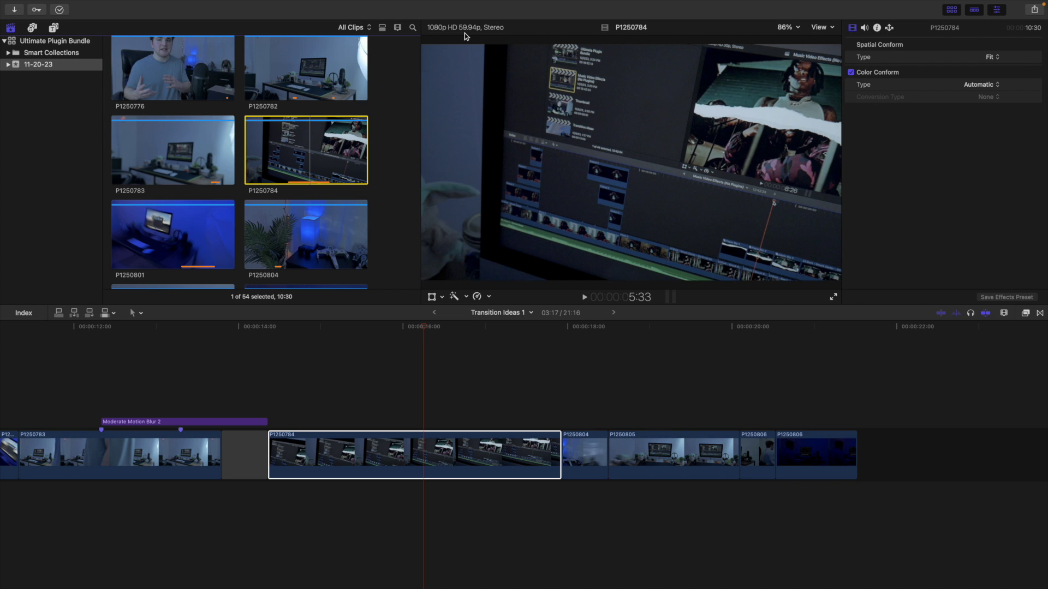
pyautogui.scroll(10, 344, 125)
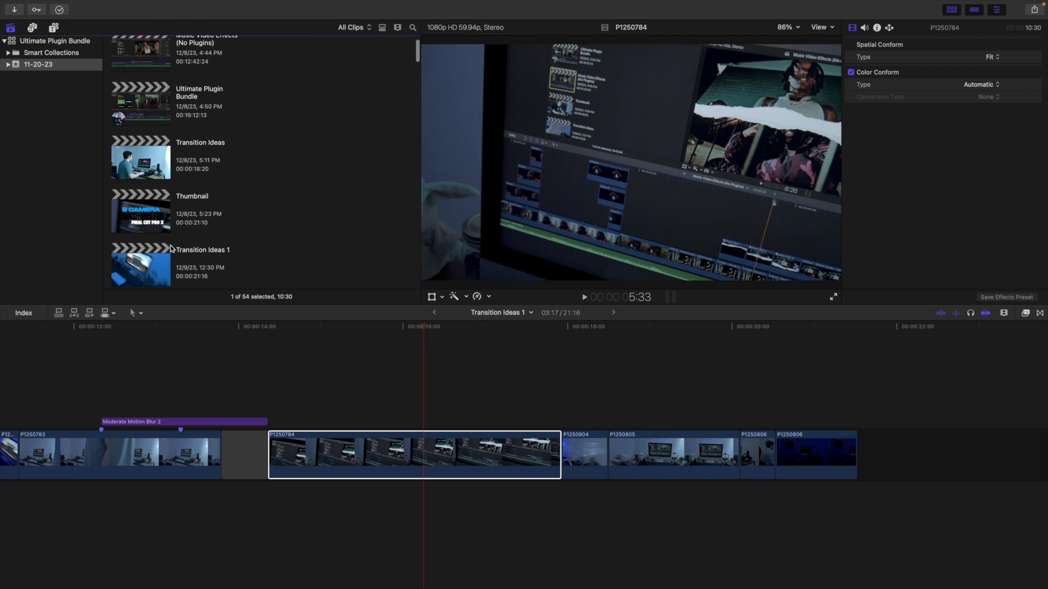
pyautogui.click(155, 256)
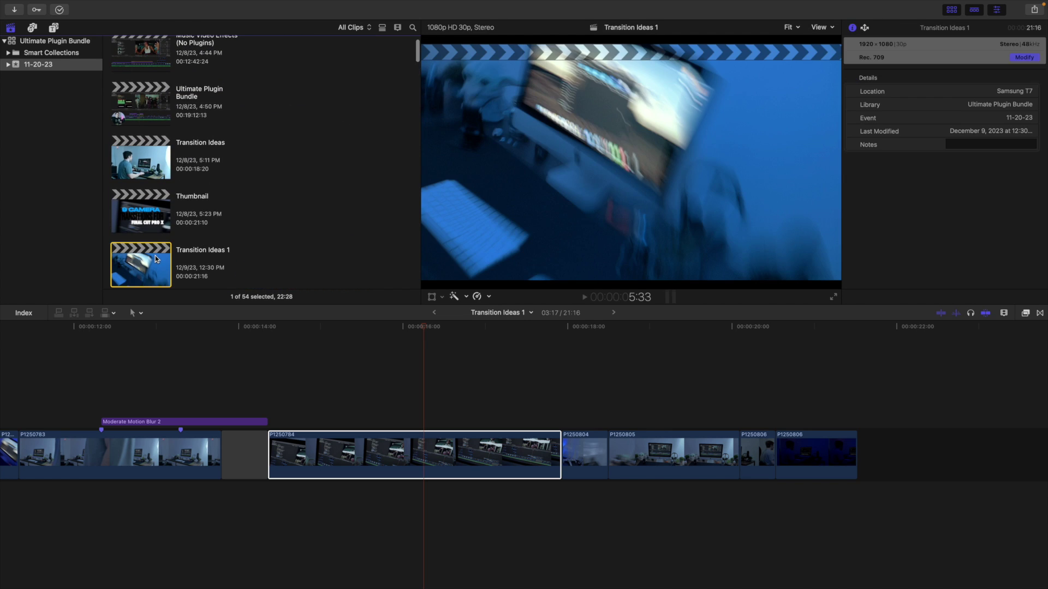
pyautogui.click(425, 386)
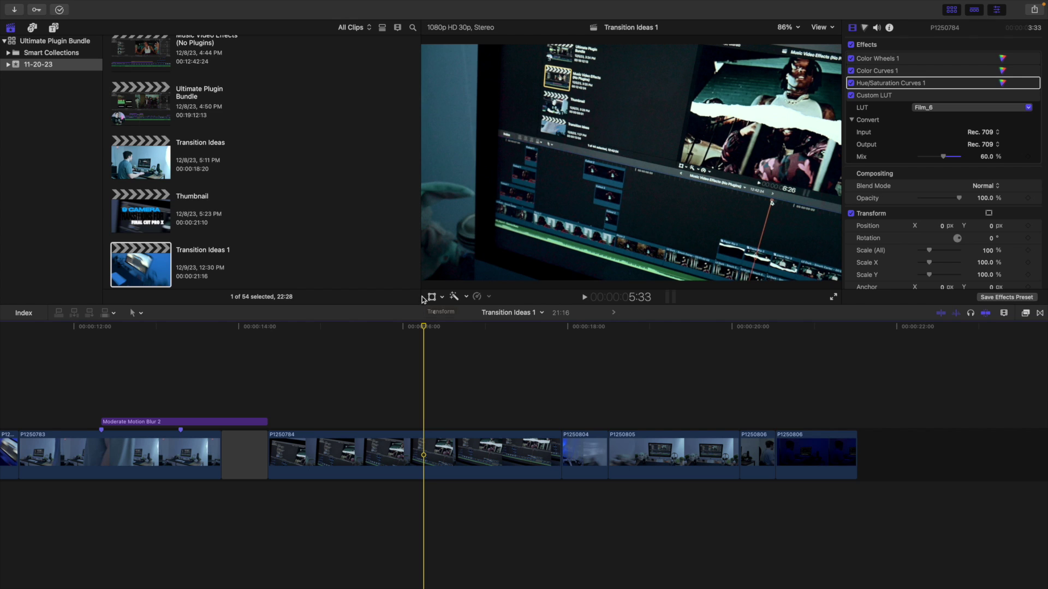
# Select clip P1250784 in the timeline and examine its Stabilization settings.
pyautogui.click(414, 329)
pyautogui.moveTo(413, 329); pyautogui.dragTo(364, 333)
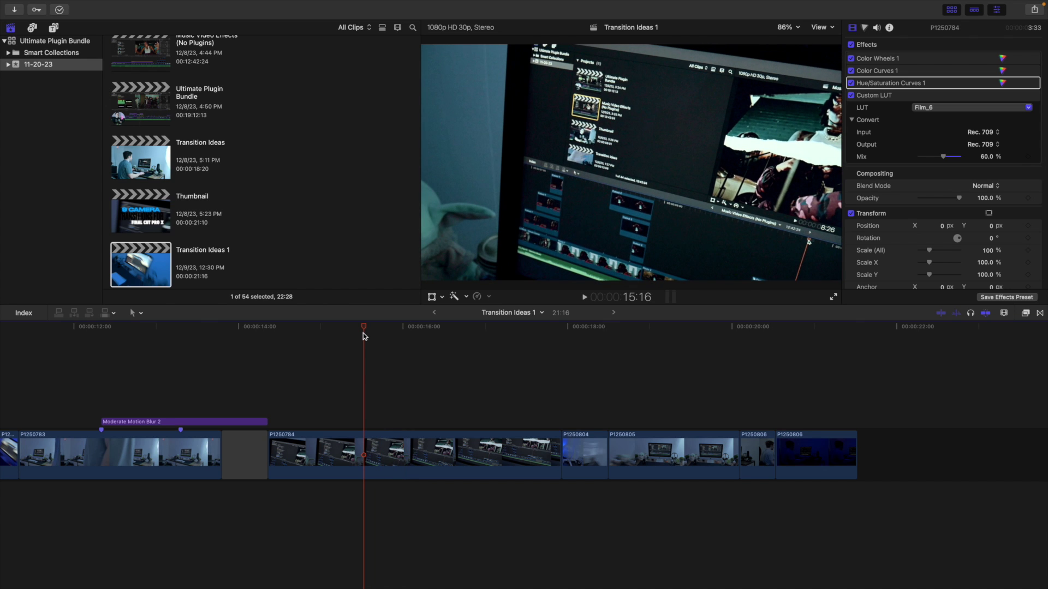
pyautogui.click(371, 448)
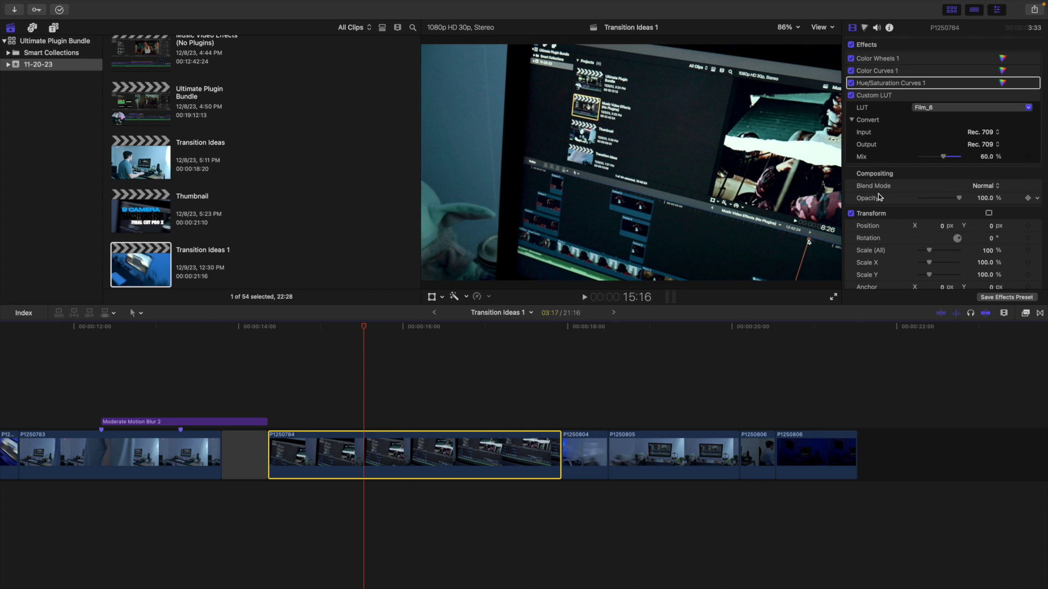
pyautogui.scroll(-15, 879, 199)
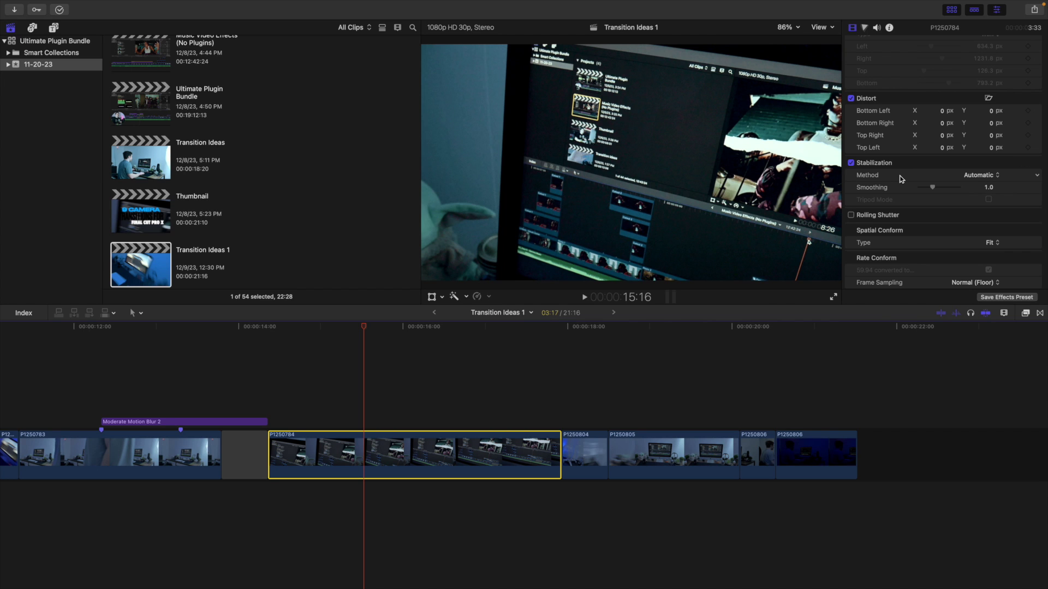
pyautogui.click(420, 463)
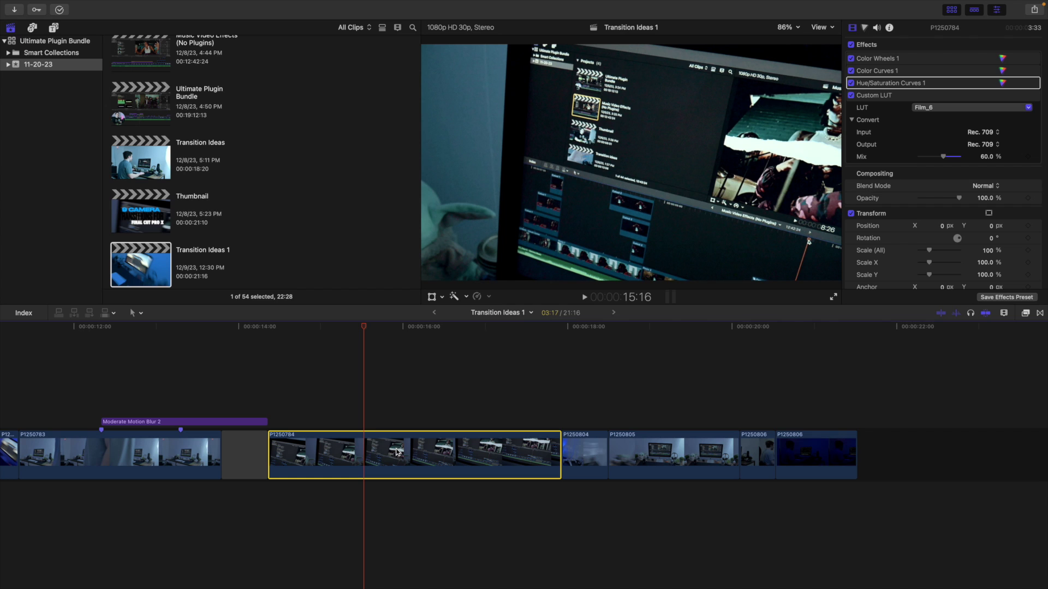
# Retime clip P1250784 in the timeline with Automatic Speed.
pyautogui.click(367, 425)
pyautogui.click(360, 444)
pyautogui.click(489, 298)
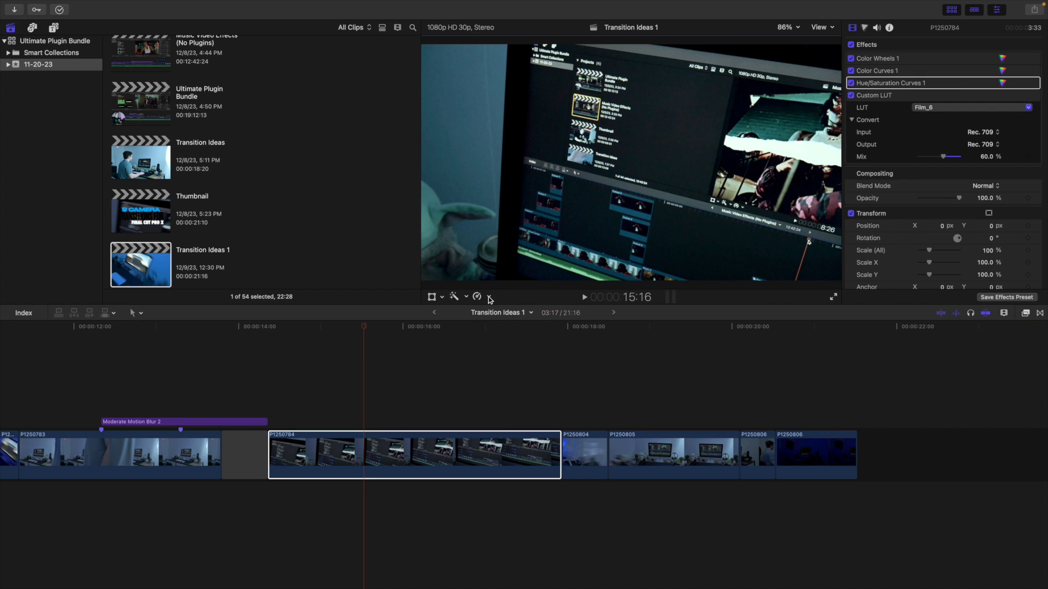
pyautogui.click(489, 298)
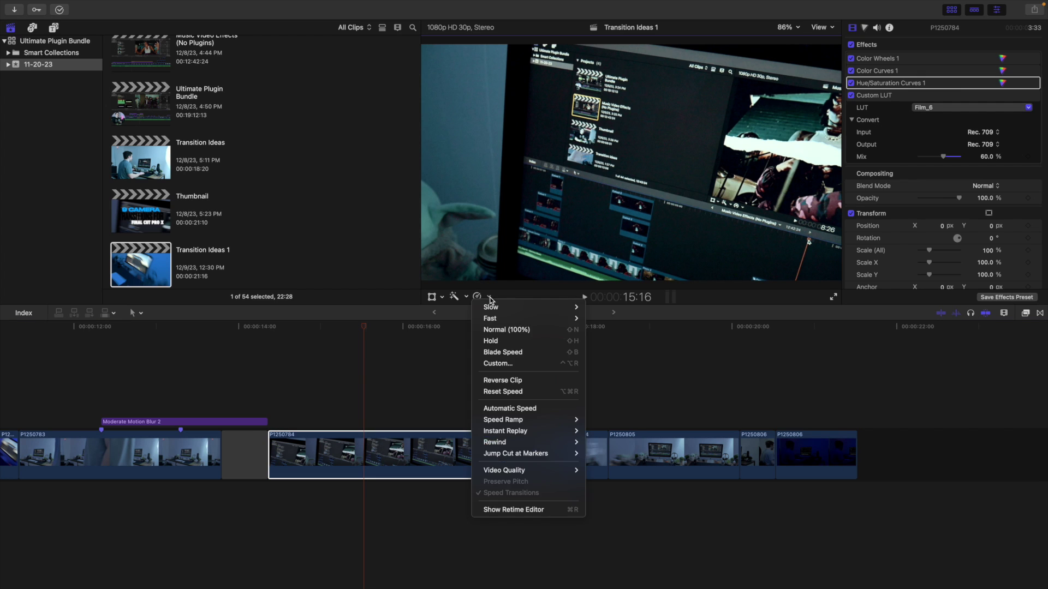
pyautogui.click(497, 409)
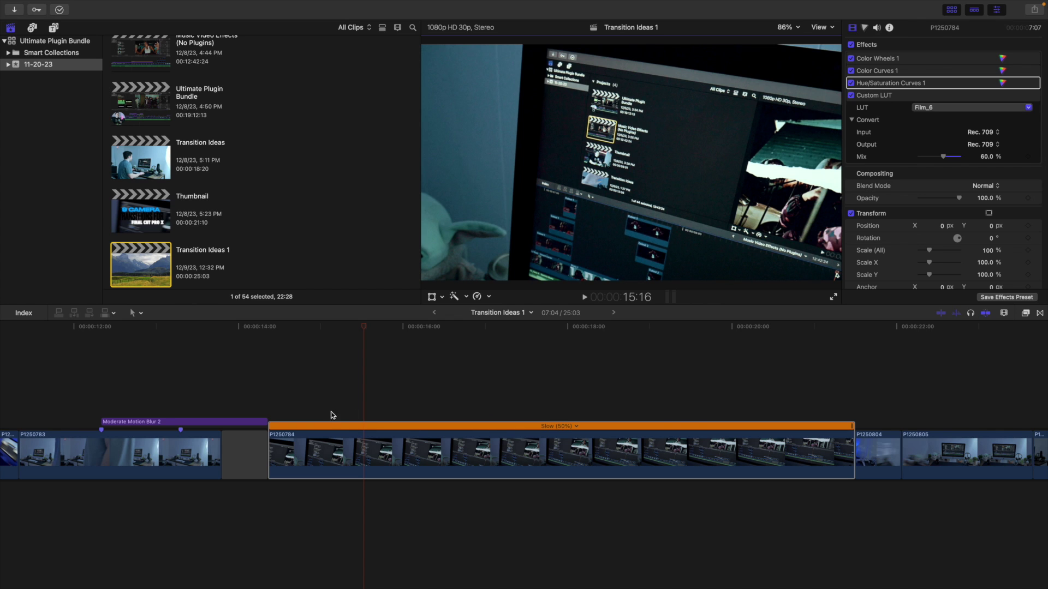
# Play the slowed P1250784 clip from its start and scrub further along it to review the slow motion.
pyautogui.click(268, 392)
pyautogui.press('super+4')
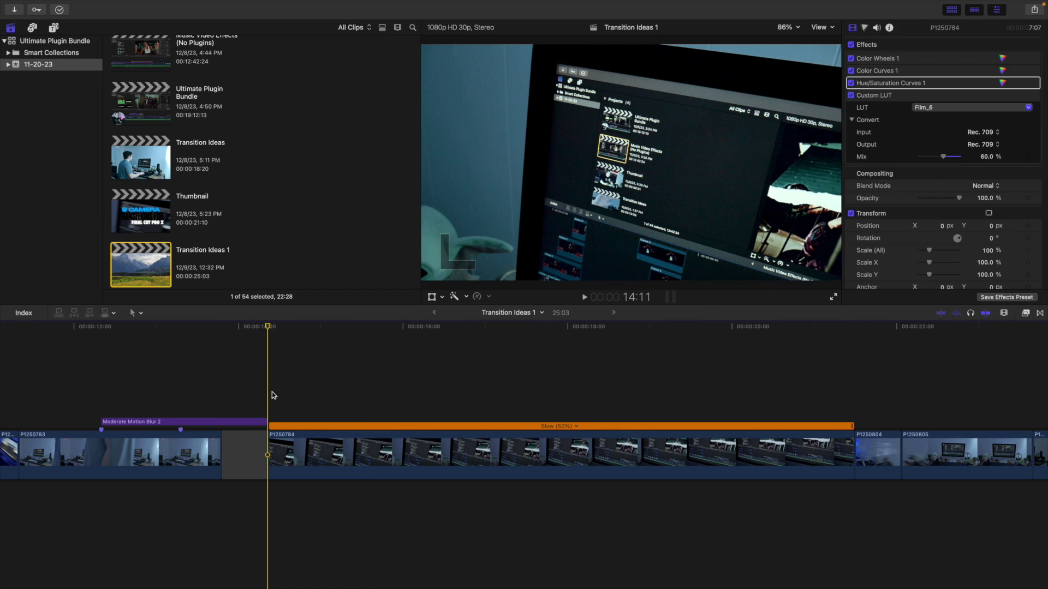
pyautogui.press('space')
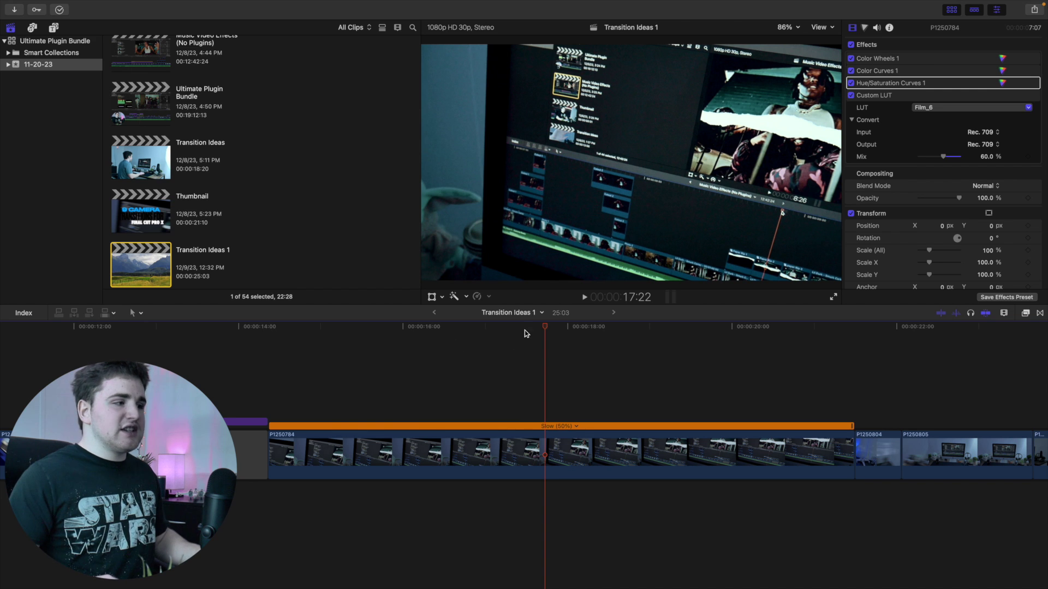
pyautogui.moveTo(544, 328); pyautogui.dragTo(659, 327)
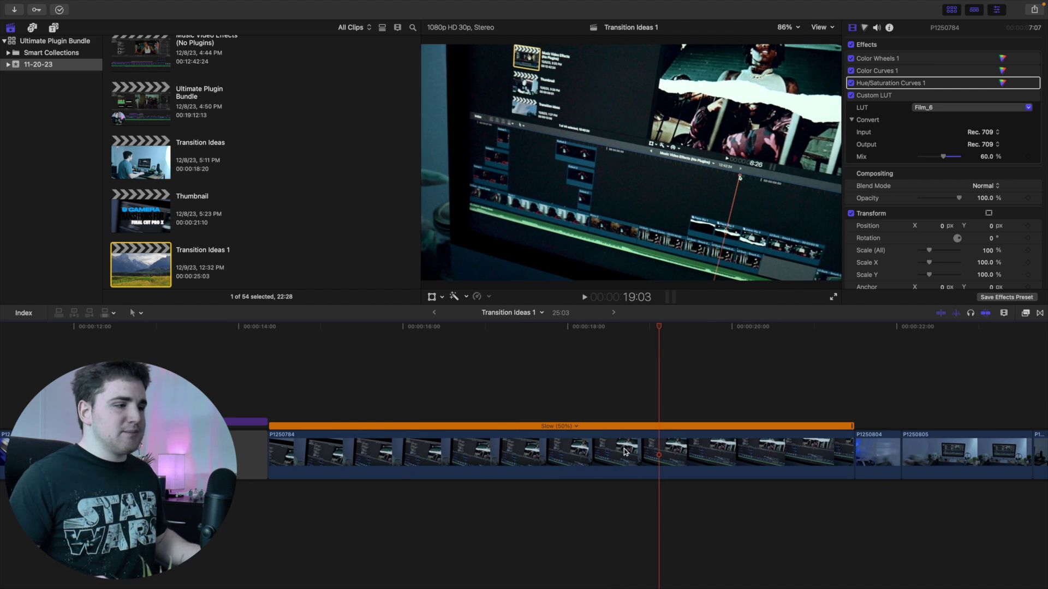
# Blade the speed of clip P1250784 at 19:03 and set its first speed segment to Fast 8x.
pyautogui.click(660, 451)
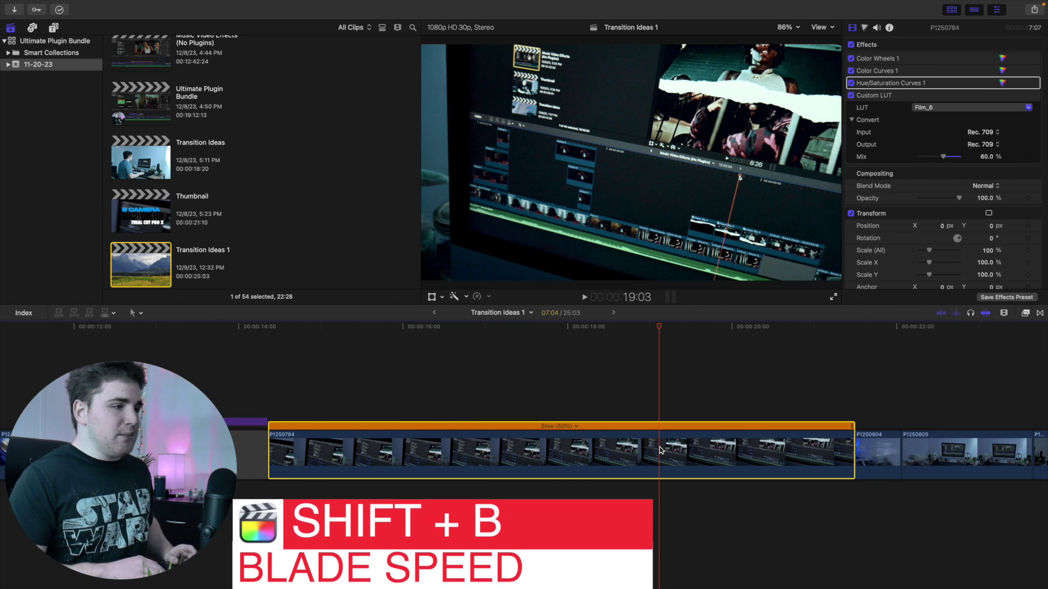
pyautogui.hotkey('shift', 'b')
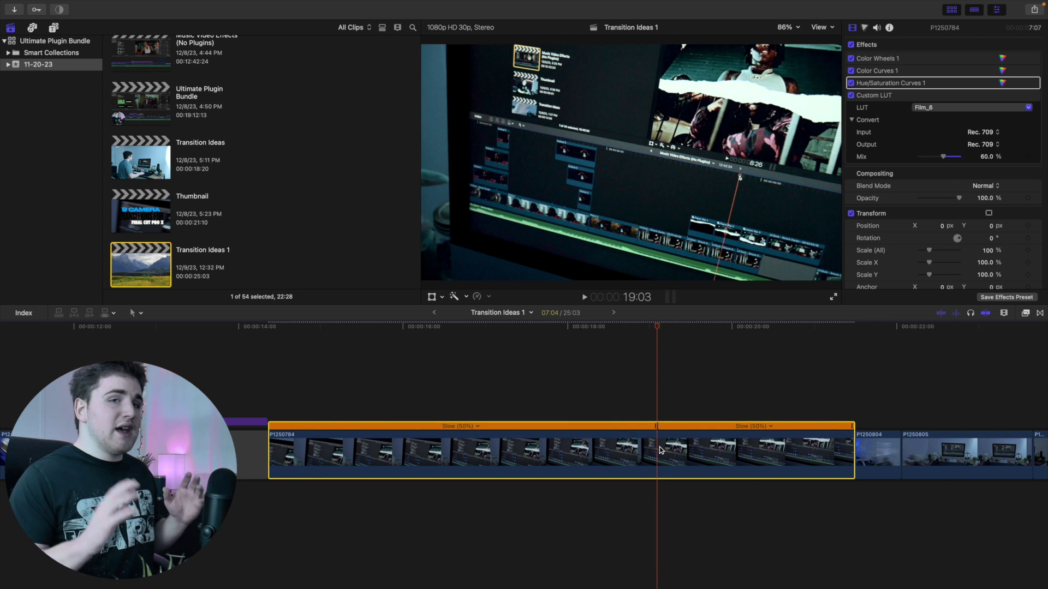
pyautogui.click(478, 428)
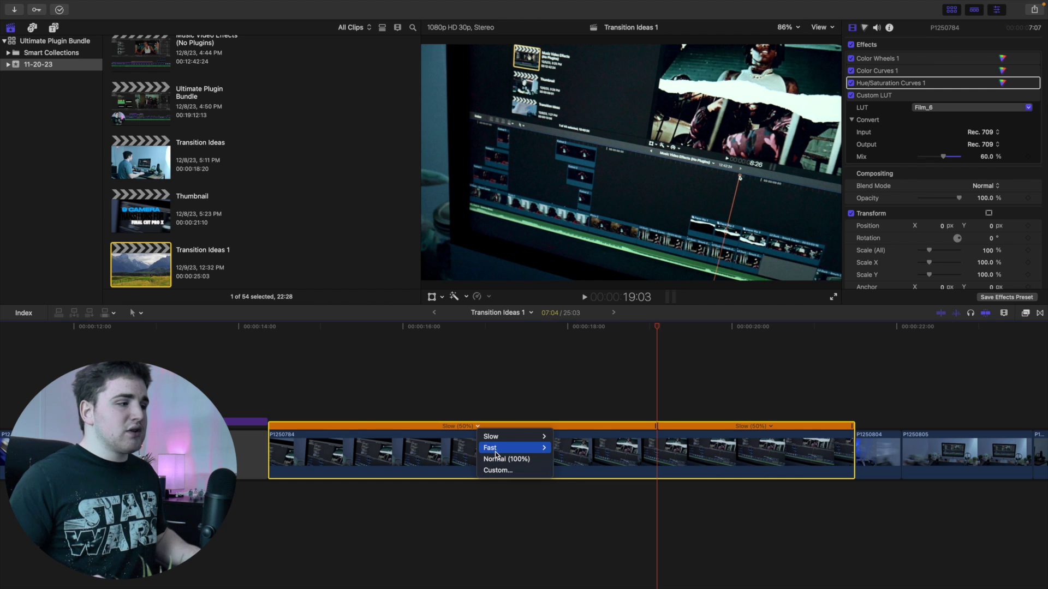
pyautogui.moveTo(496, 448)
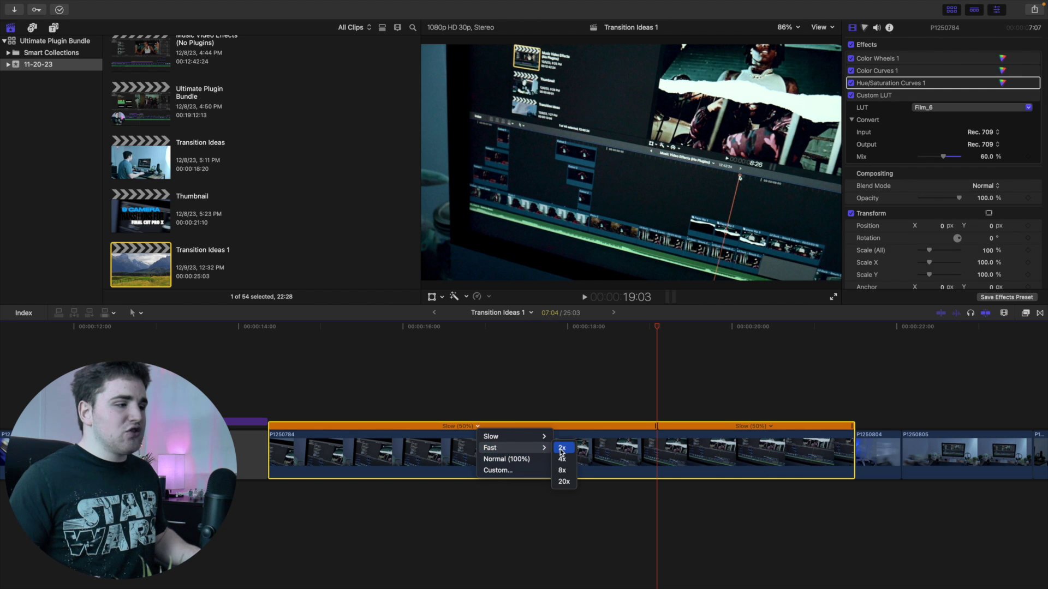
pyautogui.click(561, 472)
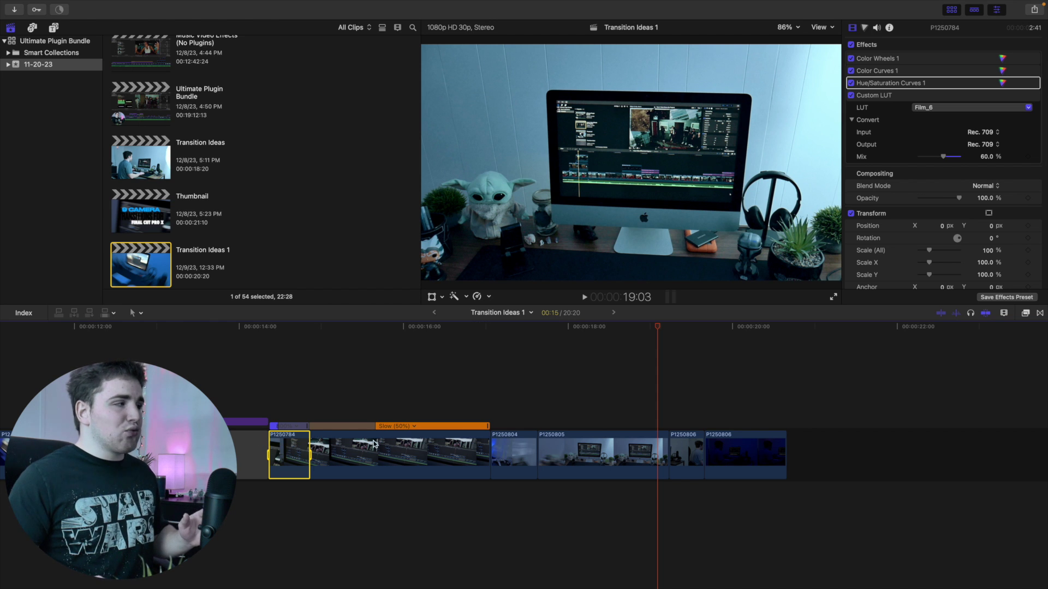
# Play clip P1250784 from its start to review the fast-to-slow speed ramp.
pyautogui.click(271, 395)
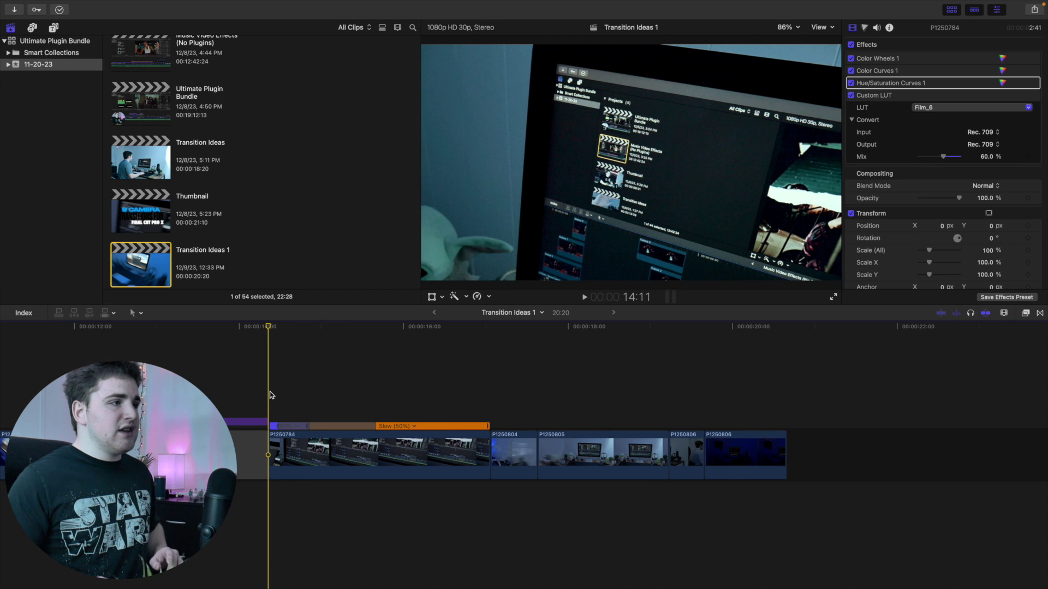
pyautogui.press('space')
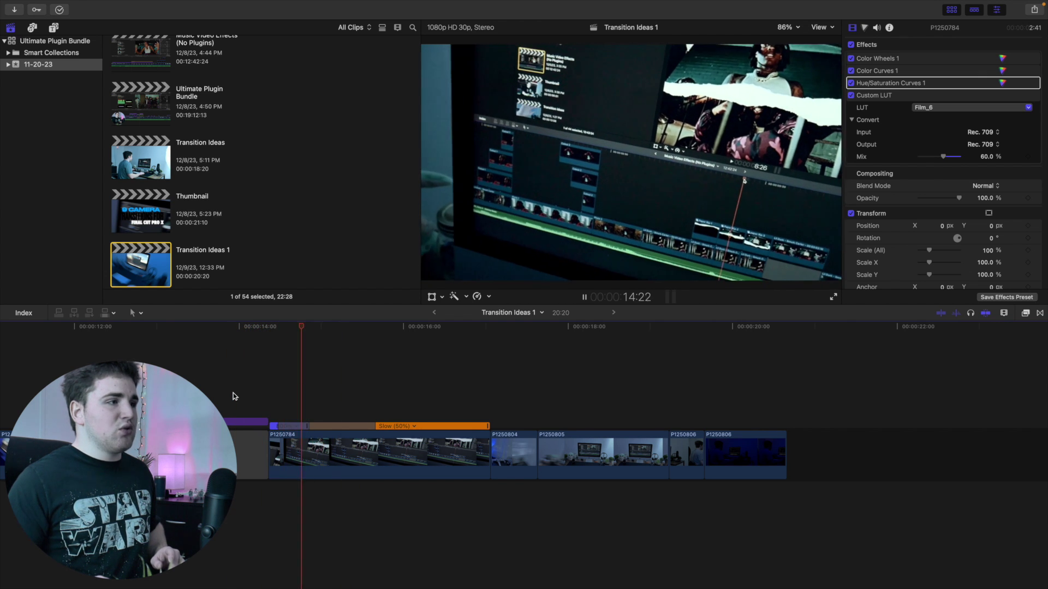
pyautogui.press('space')
# Extend the slow side of P1250784's speed transition and shorten its fast side.
pyautogui.press('super+equal')
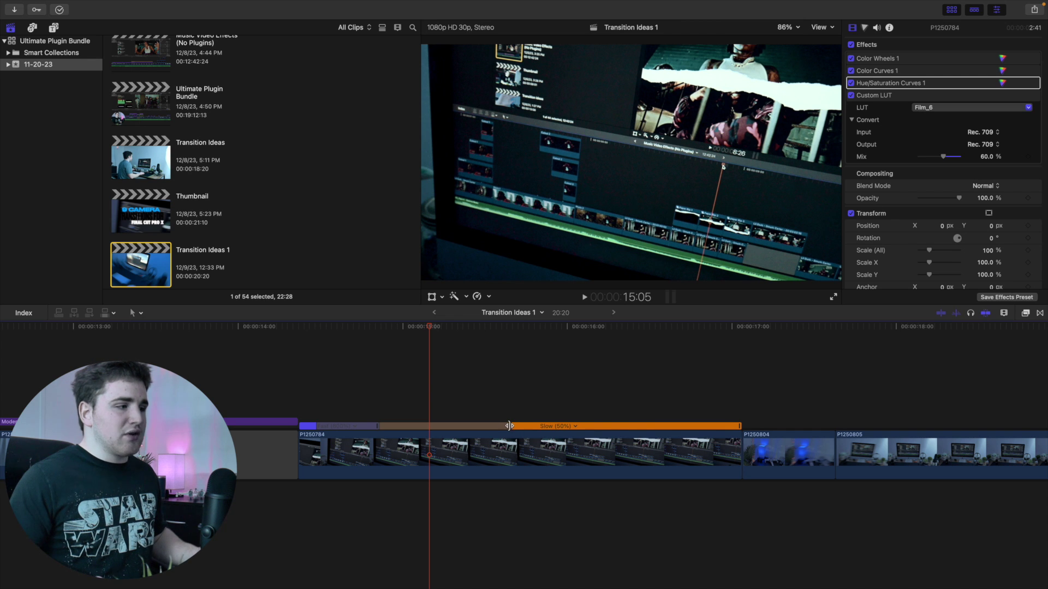
pyautogui.moveTo(509, 426); pyautogui.dragTo(566, 426)
pyautogui.moveTo(316, 427); pyautogui.dragTo(332, 427)
pyautogui.click(353, 428)
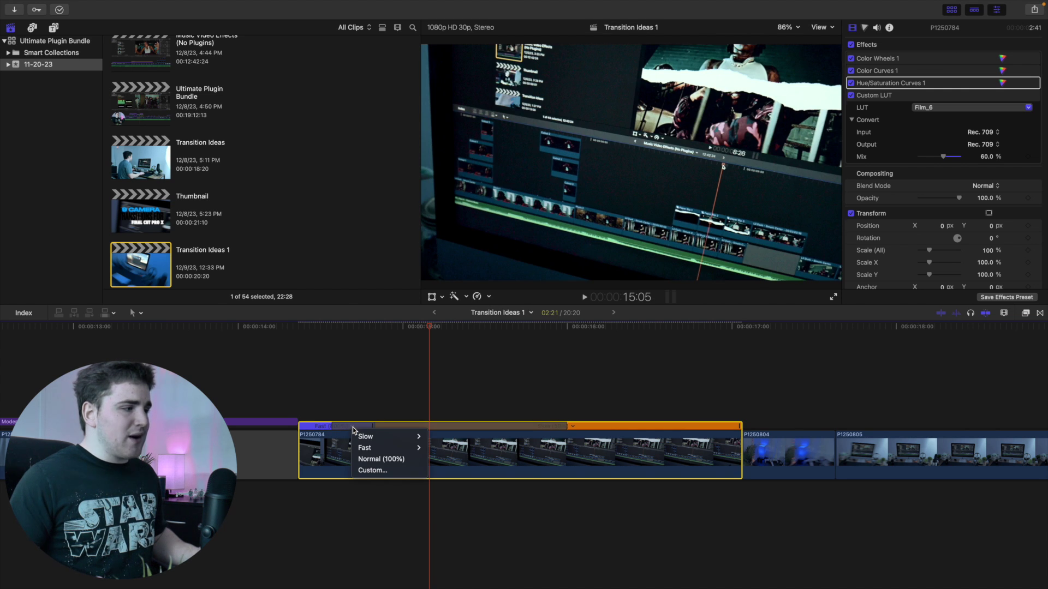
pyautogui.press('Escape')
pyautogui.click(356, 413)
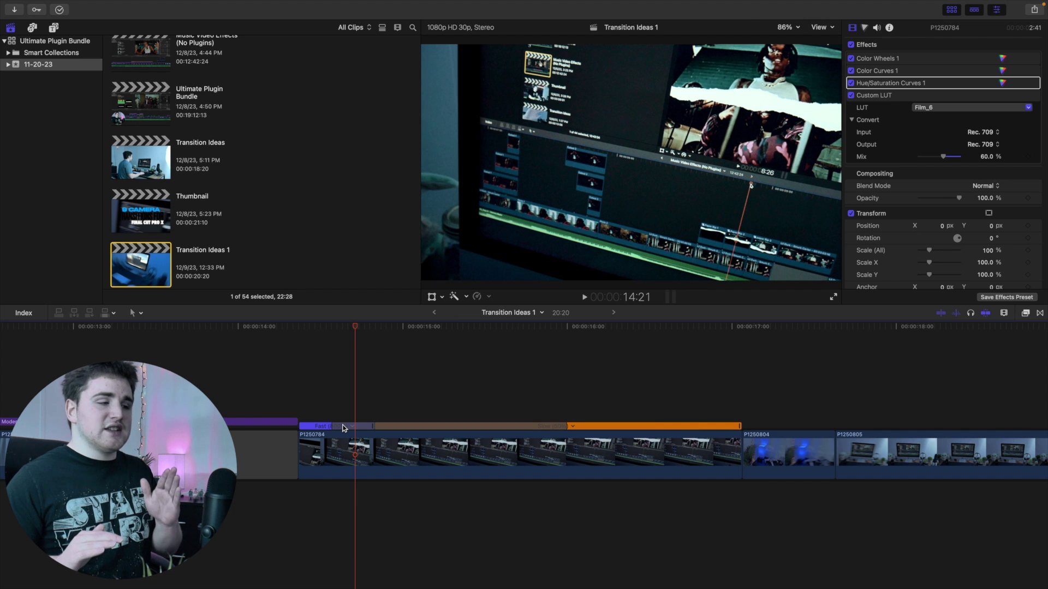
# Replay the start of clip P1250784 to check the reshaped speed transition.
pyautogui.click(300, 400)
pyautogui.press('space')
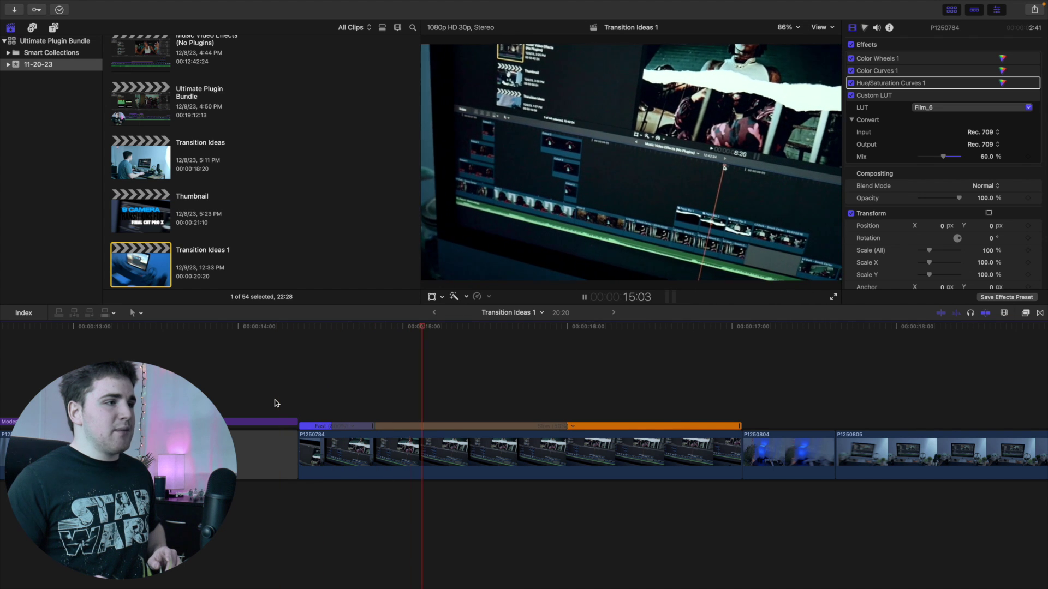
pyautogui.click(274, 403)
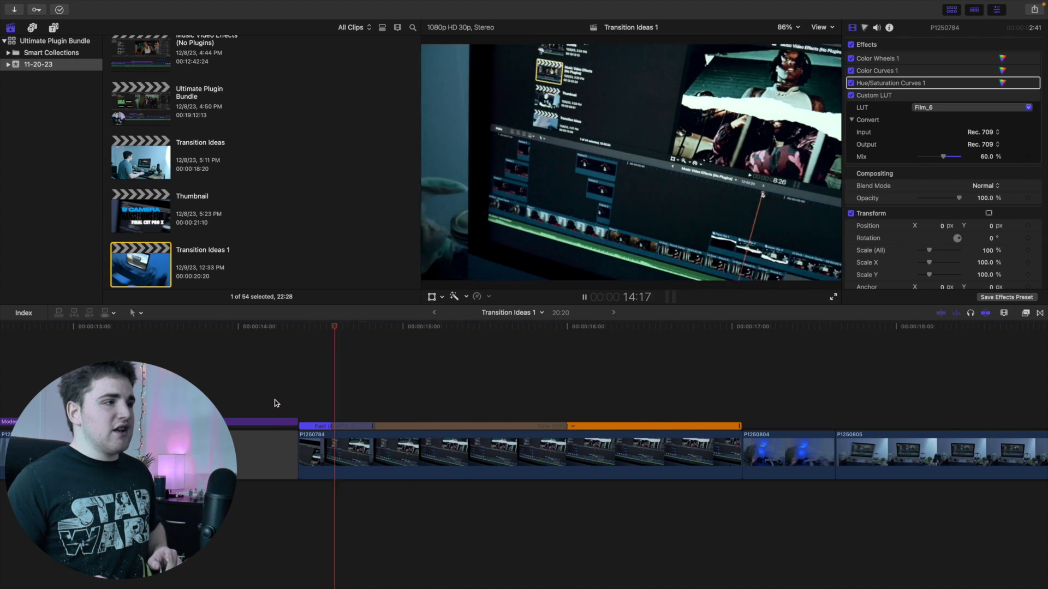
pyautogui.press('space')
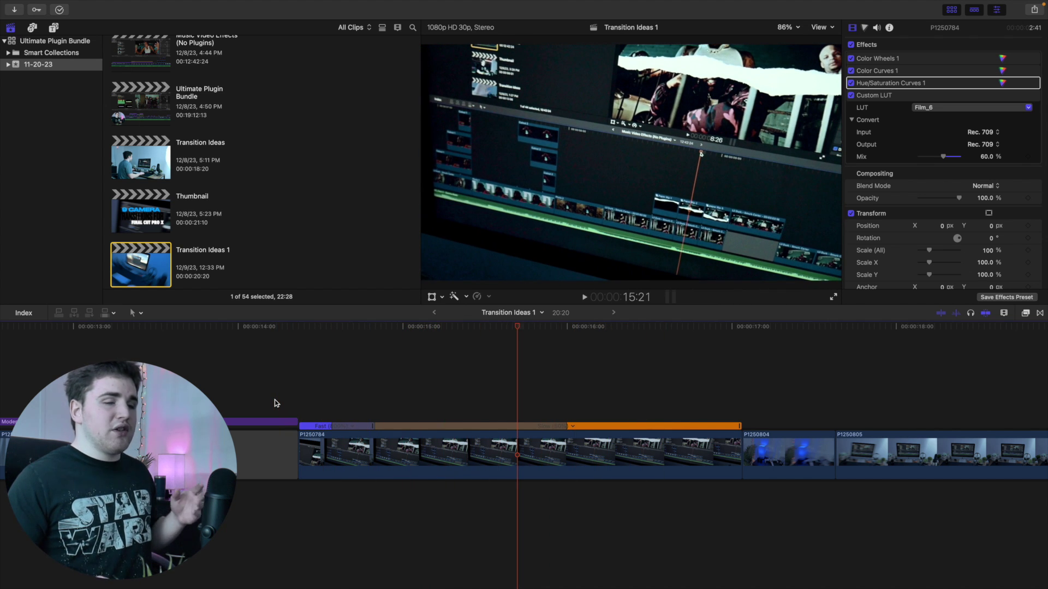
# Edit the source frame of P1250784's speed transition, shifting the speed change slightly further into the clip.
pyautogui.click(374, 415)
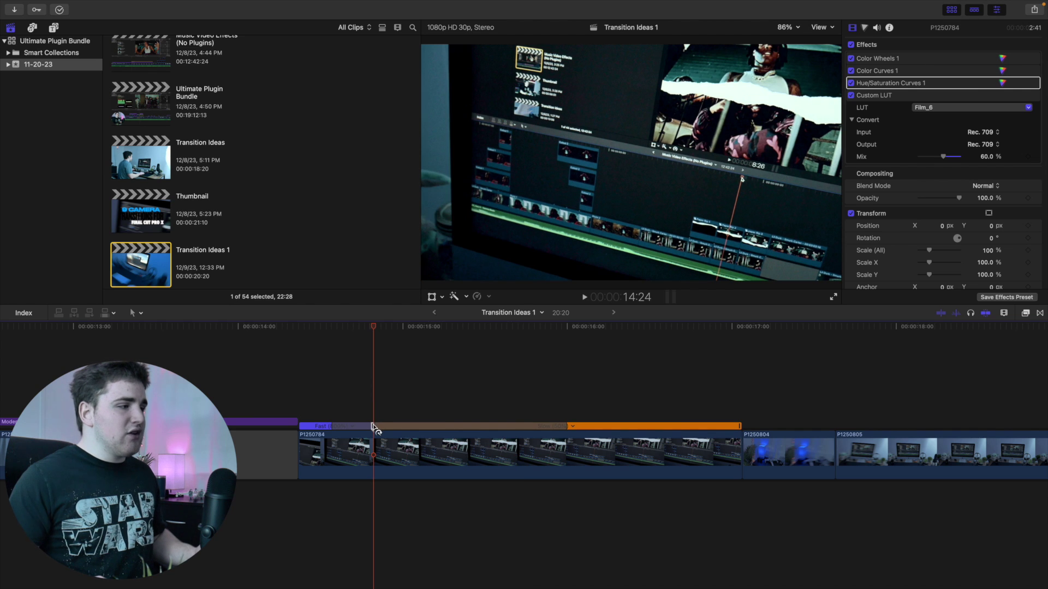
pyautogui.doubleClick(374, 426)
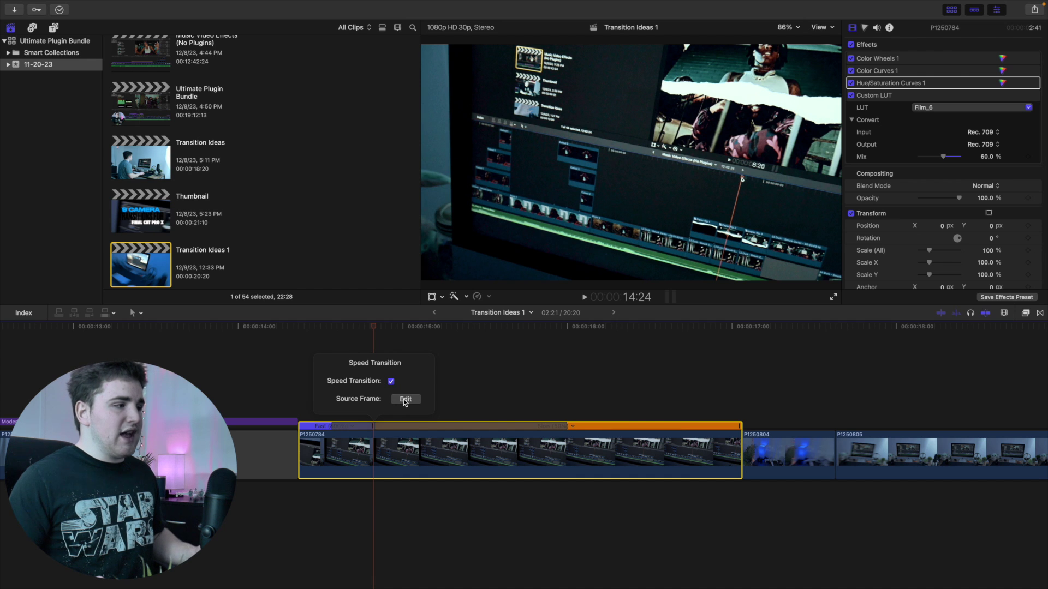
pyautogui.click(404, 399)
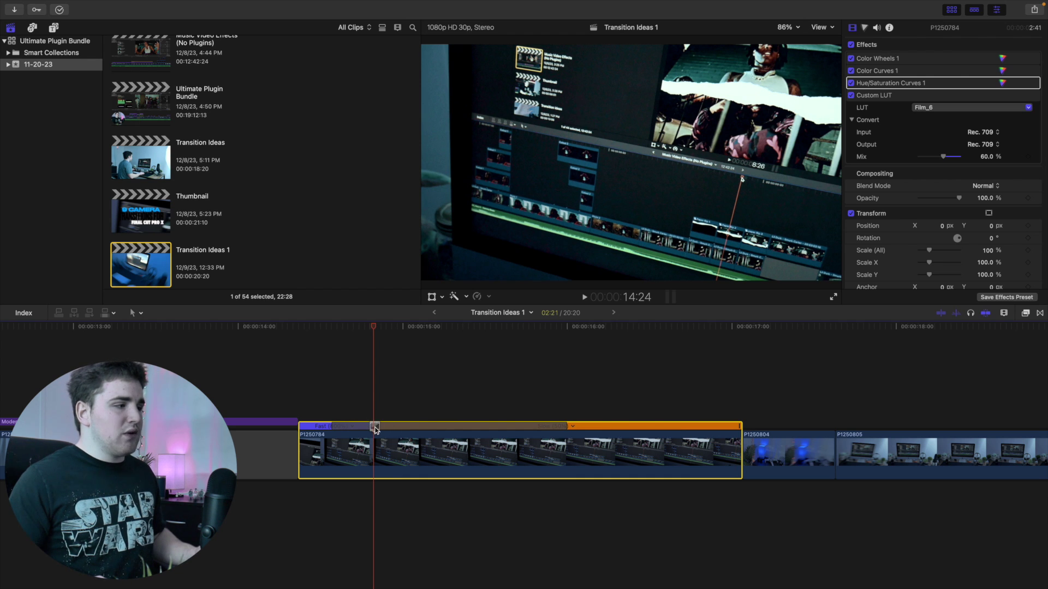
pyautogui.moveTo(375, 429); pyautogui.dragTo(384, 428)
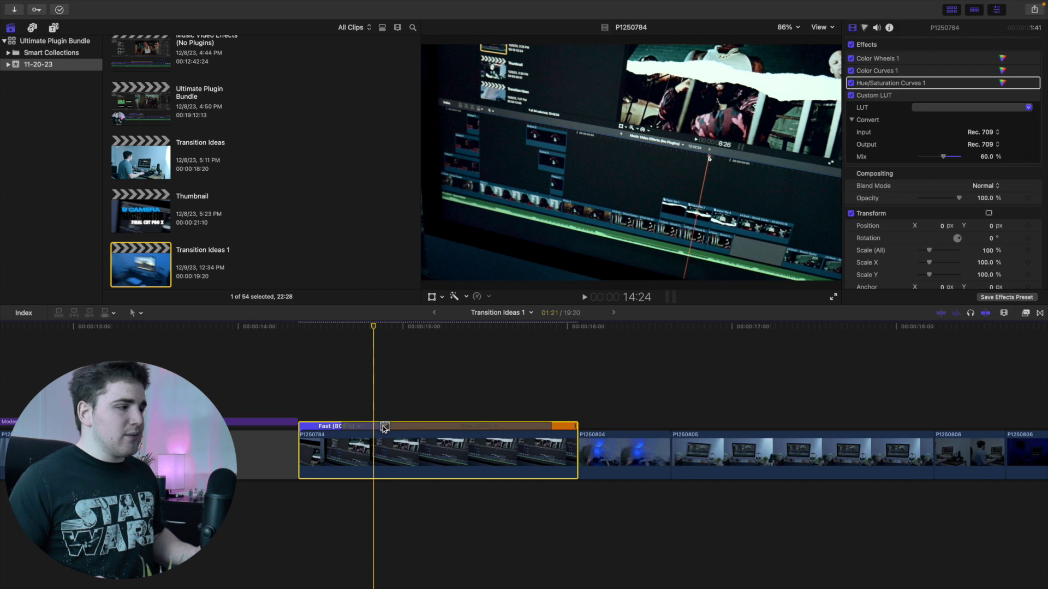
pyautogui.click(352, 420)
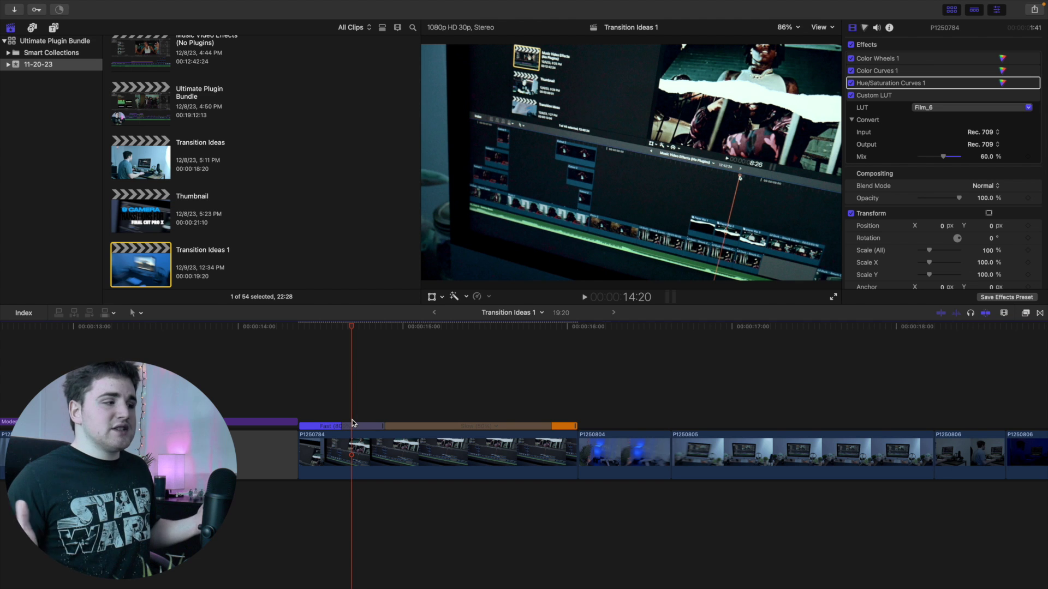
# Play clip P1250784 from 14:11 to review the ramp with its shifted source frame.
pyautogui.click(299, 409)
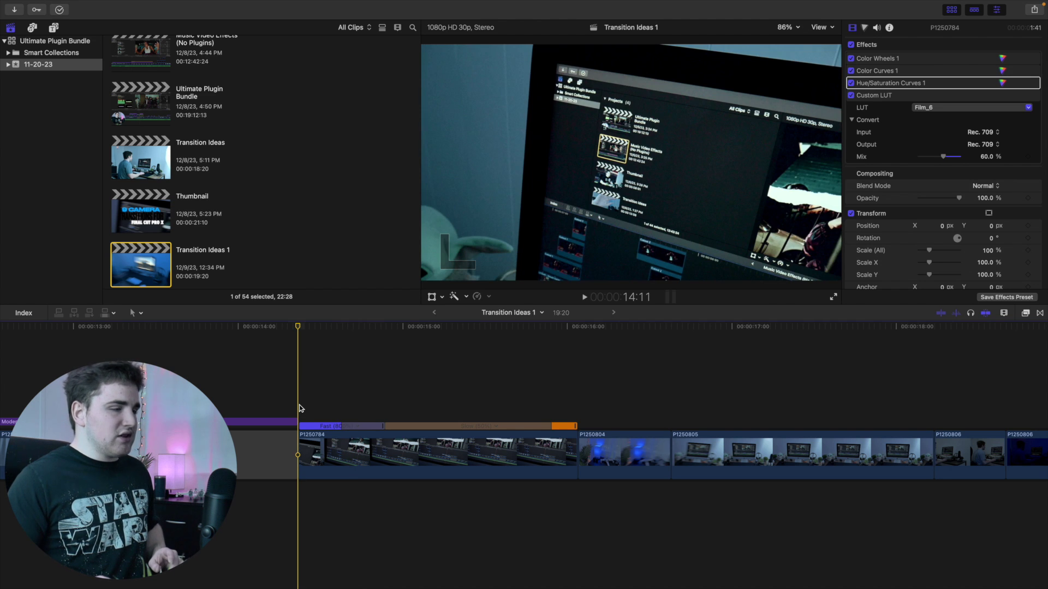
pyautogui.press('space')
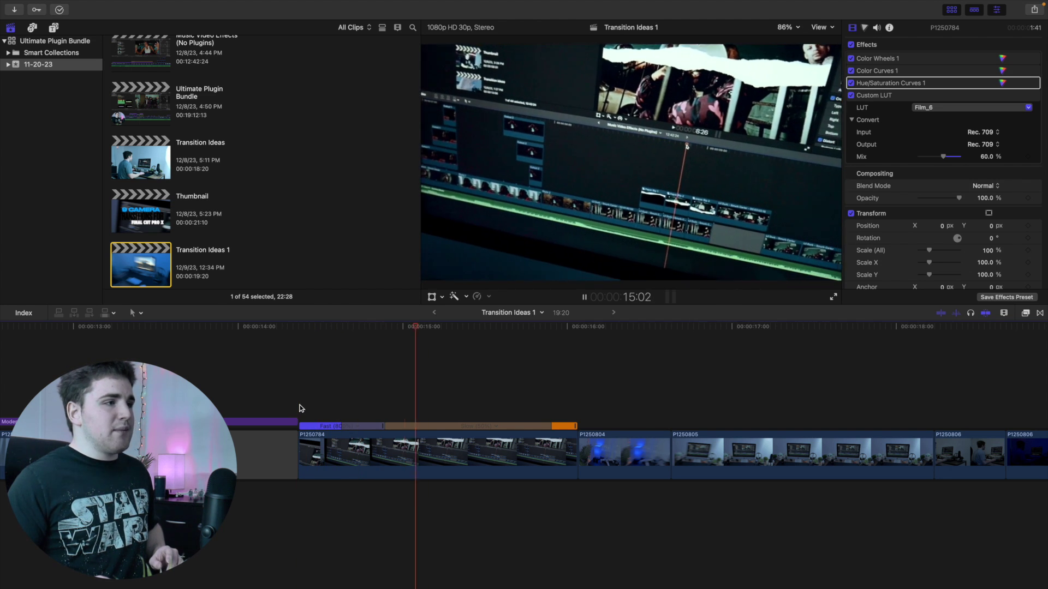
pyautogui.press('space')
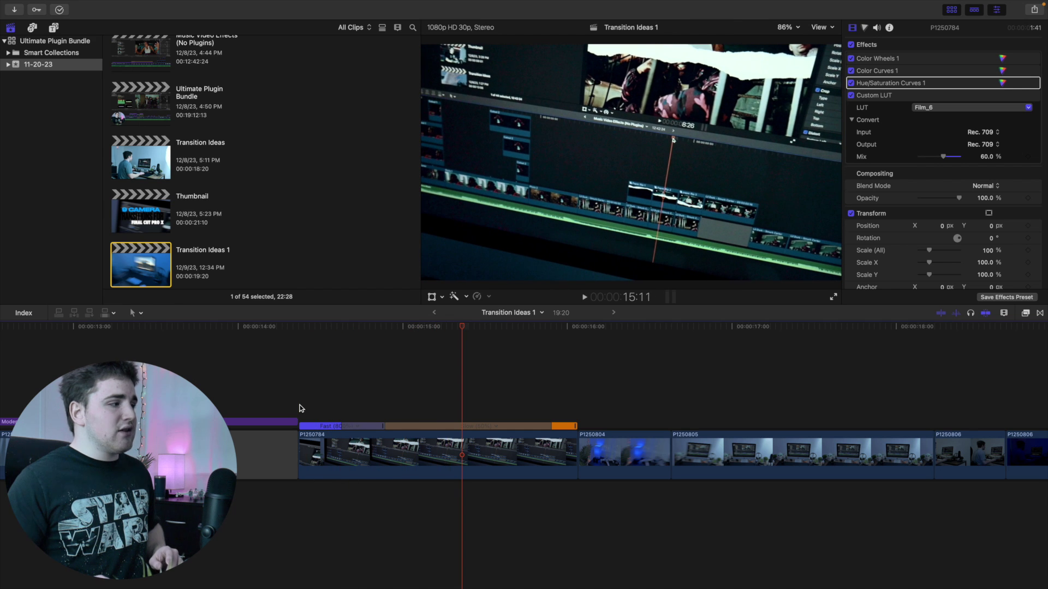
# Move the Moderate Motion Blur 2 title above clip P1250784 and trim its end to match the clip's end.
pyautogui.hscroll(-3, 238, 411)
pyautogui.moveTo(240, 421); pyautogui.dragTo(509, 407)
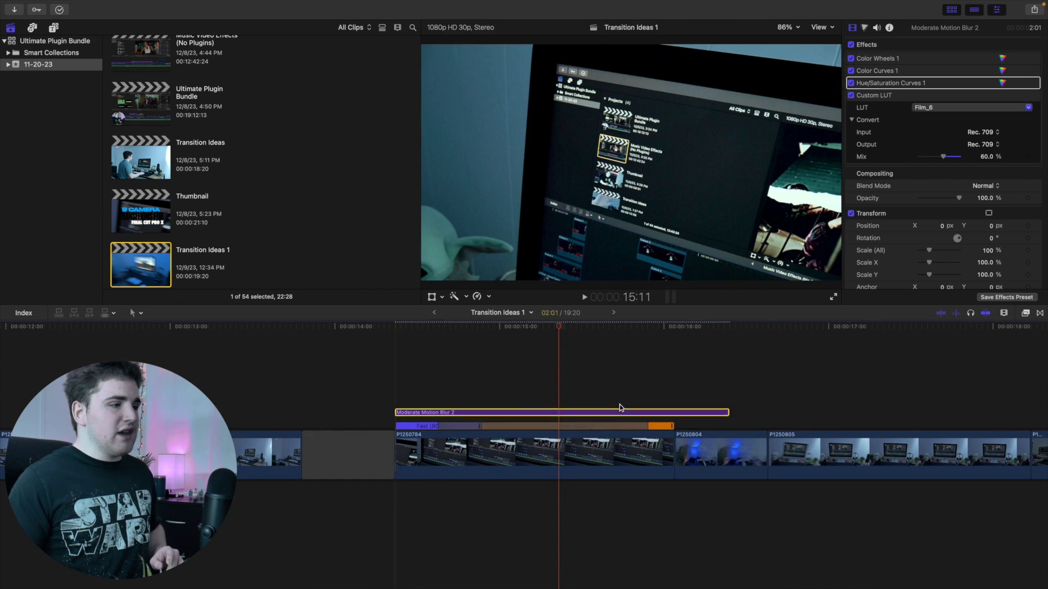
pyautogui.moveTo(726, 413); pyautogui.dragTo(673, 413)
# Check the motion blur on the fast section of P1250784 and play the ramp from the gap before it.
pyautogui.click(415, 402)
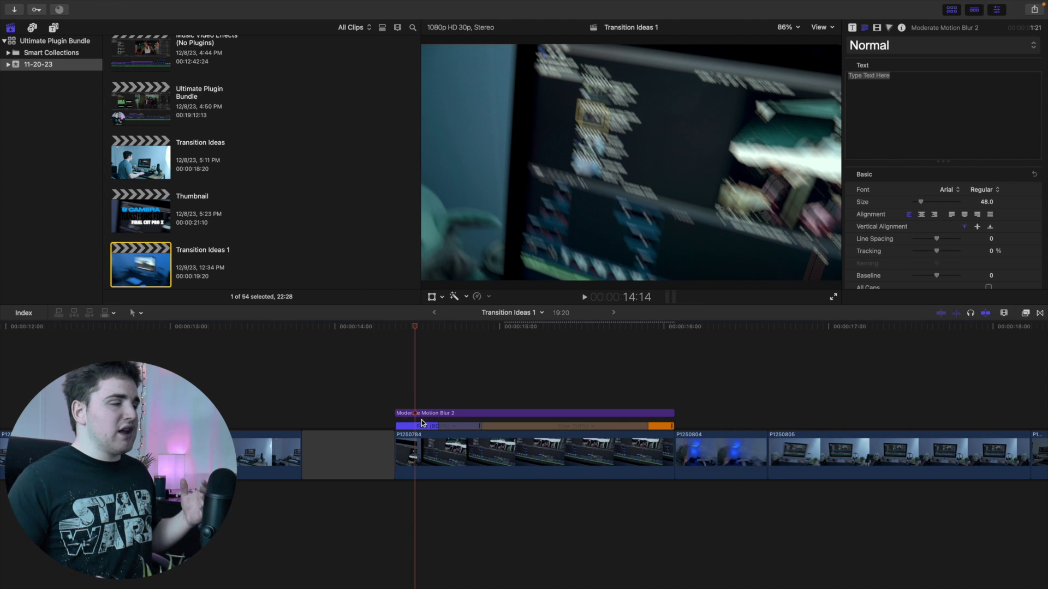
pyautogui.click(368, 407)
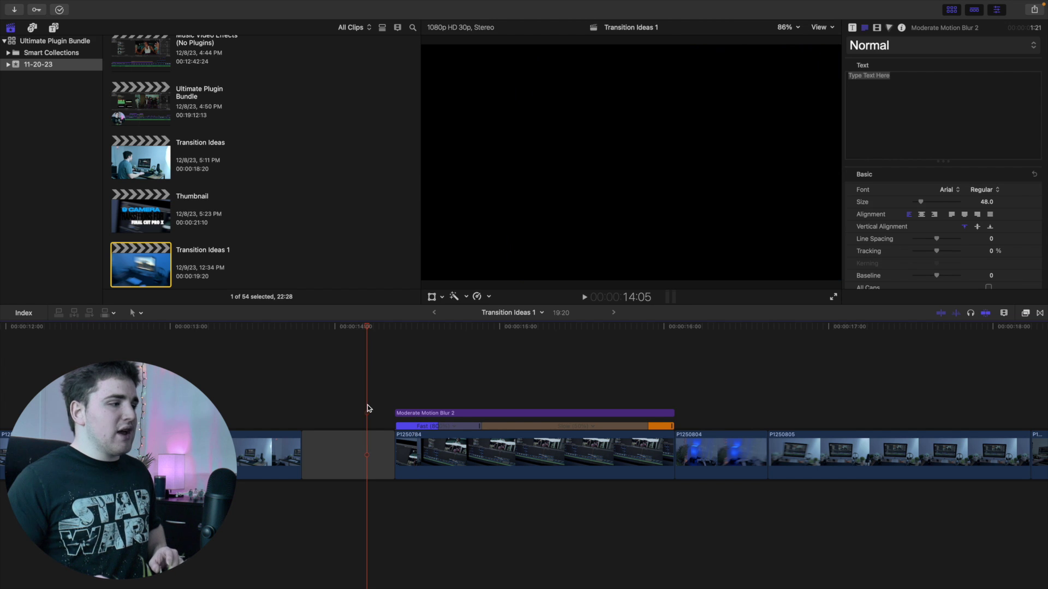
pyautogui.press('space')
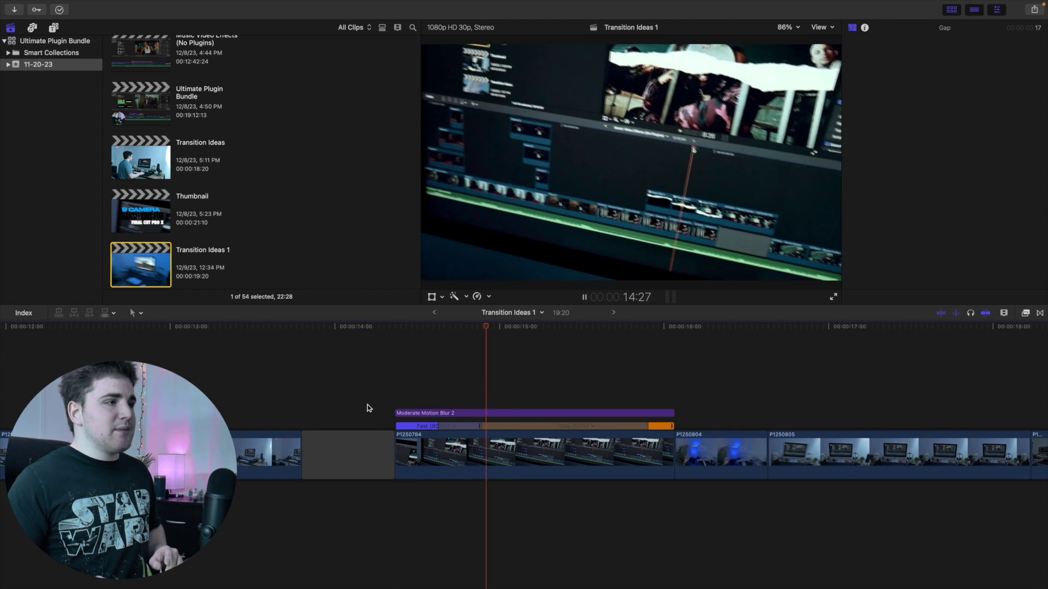
pyautogui.click(368, 405)
pyautogui.click(367, 405)
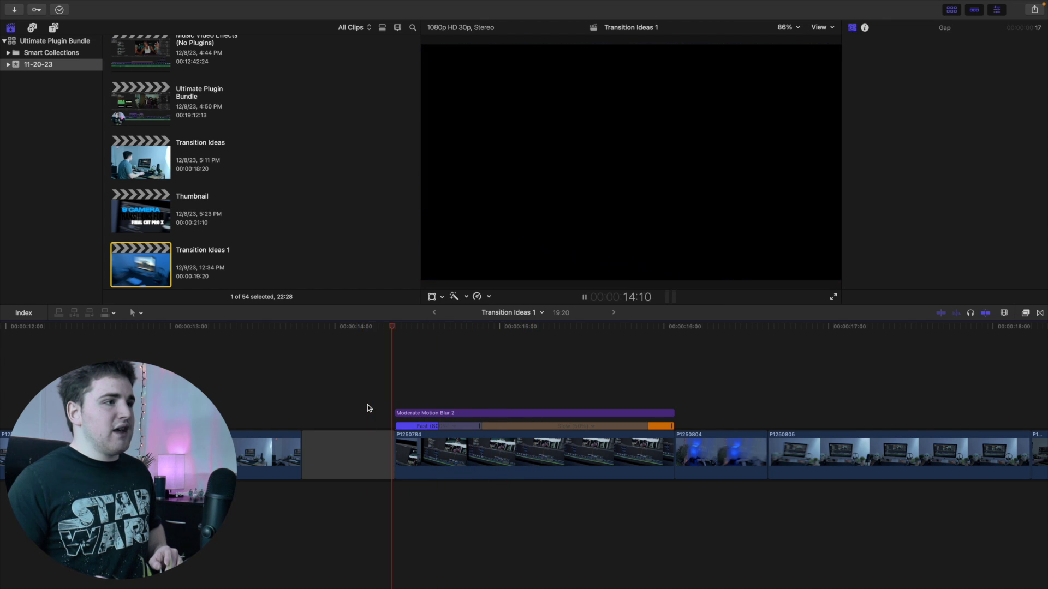
pyautogui.press('space')
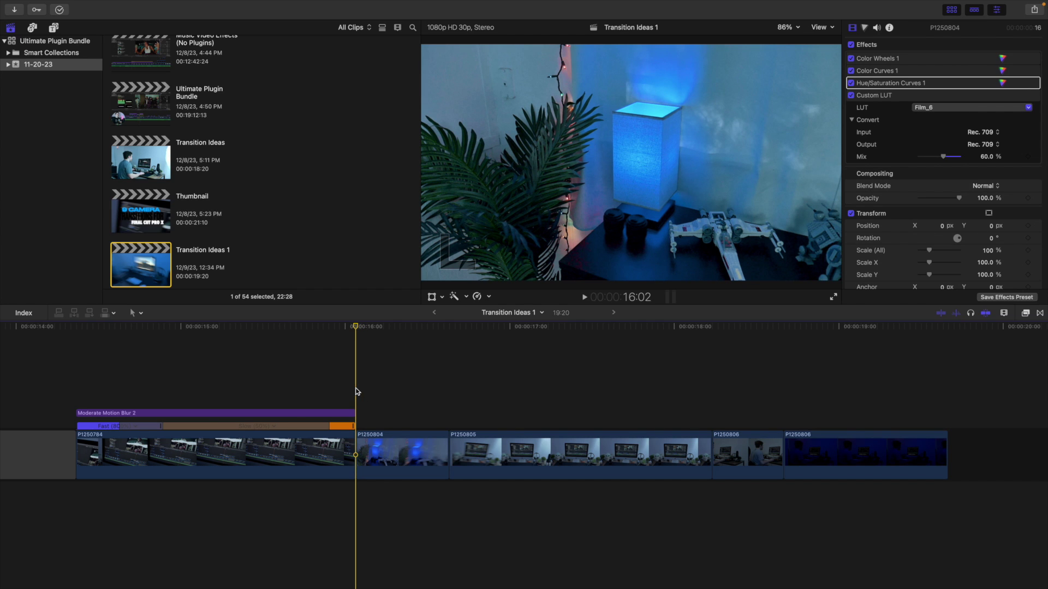
# Play clip P1250804 from its start and step through its frames to examine where the whip pan begins.
pyautogui.press('space')
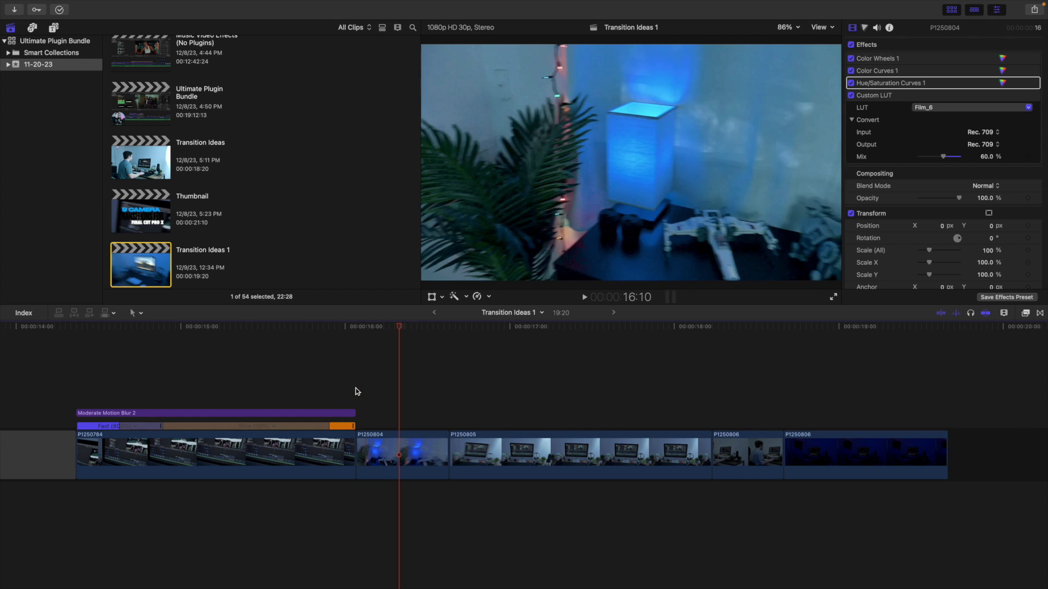
pyautogui.press('Left')
pyautogui.press('Left')
pyautogui.press('Left')
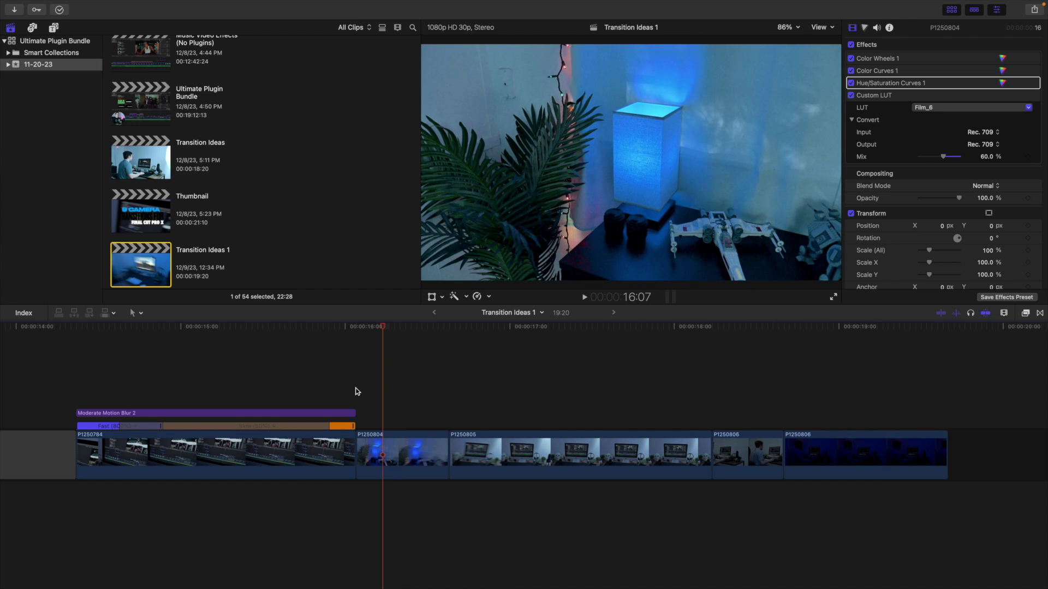
pyautogui.press('Left')
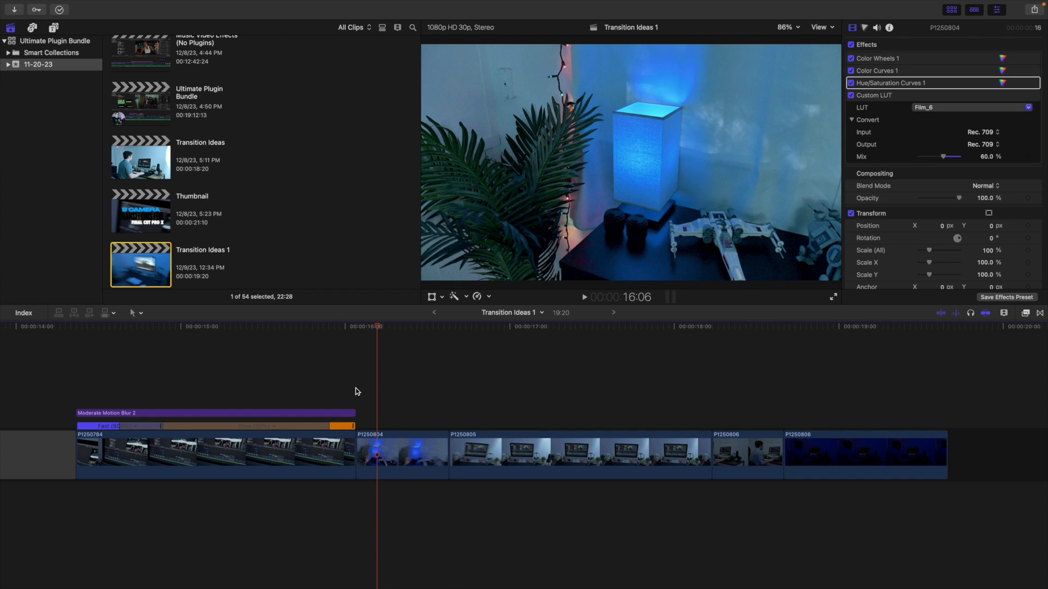
pyautogui.press('Right')
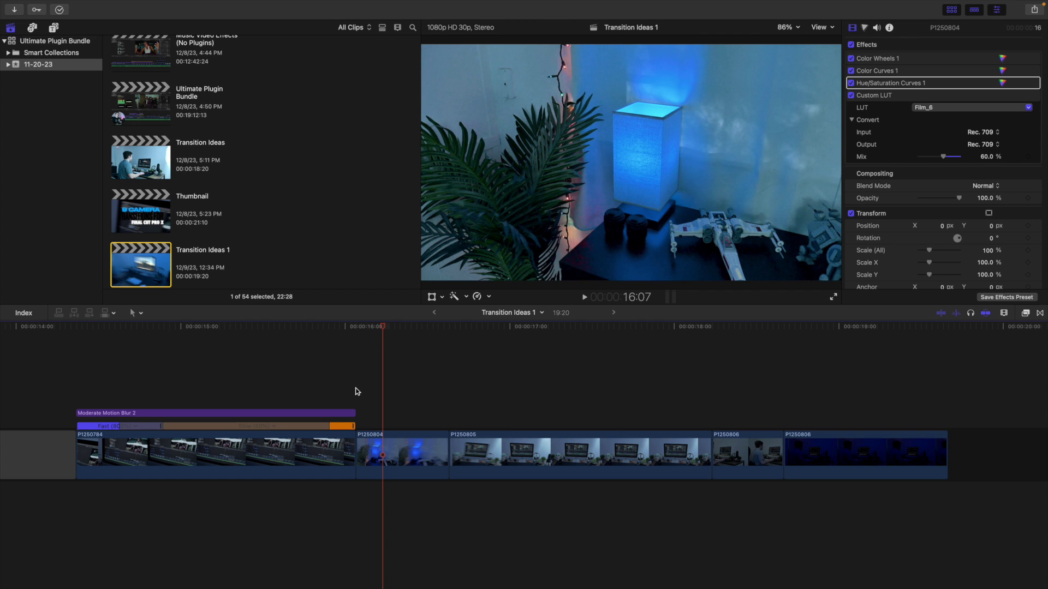
pyautogui.press('Right')
pyautogui.press('Right')
pyautogui.press('Right')
pyautogui.press('Right')
pyautogui.press('Right')
pyautogui.press('Right')
pyautogui.press('Right')
pyautogui.press('Right')
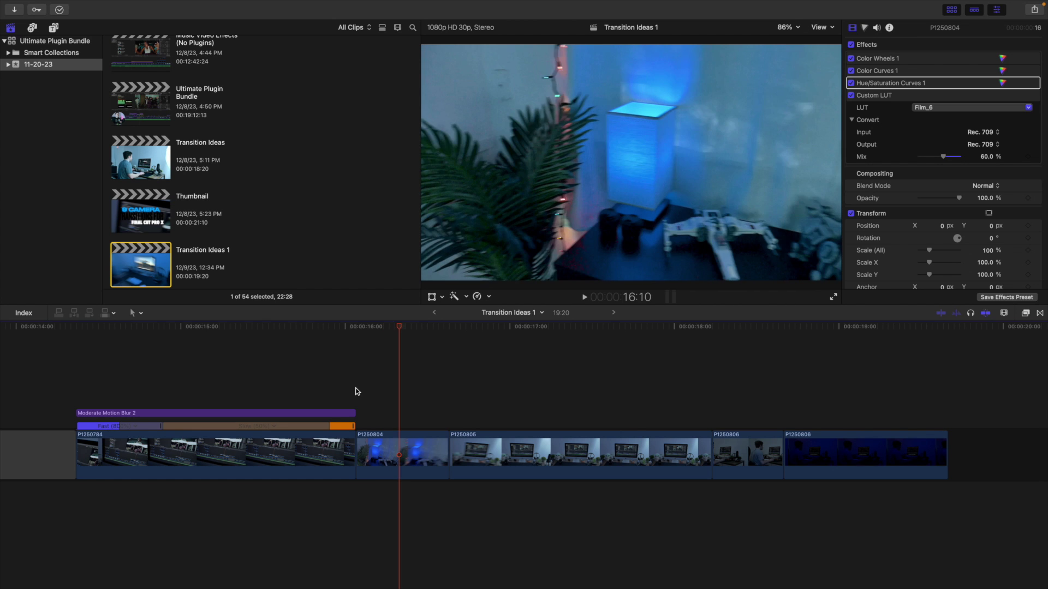
# Step frame by frame across the cut from P1250804 to P1250805 to examine the matching whip-pan blur.
pyautogui.press('Right')
pyautogui.press('Right')
pyautogui.press('Right')
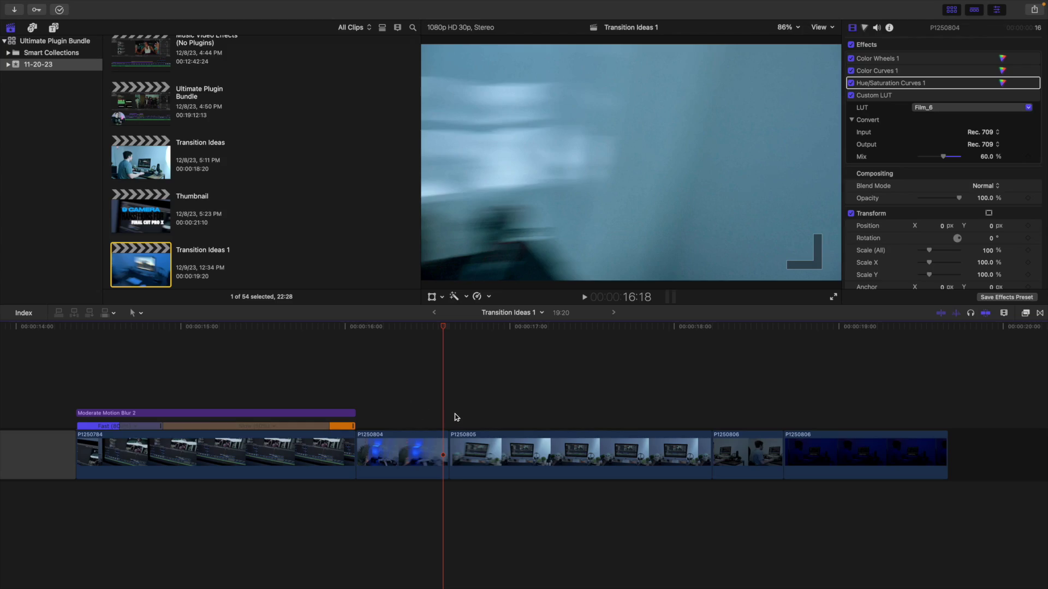
pyautogui.press('Right')
pyautogui.press('Right')
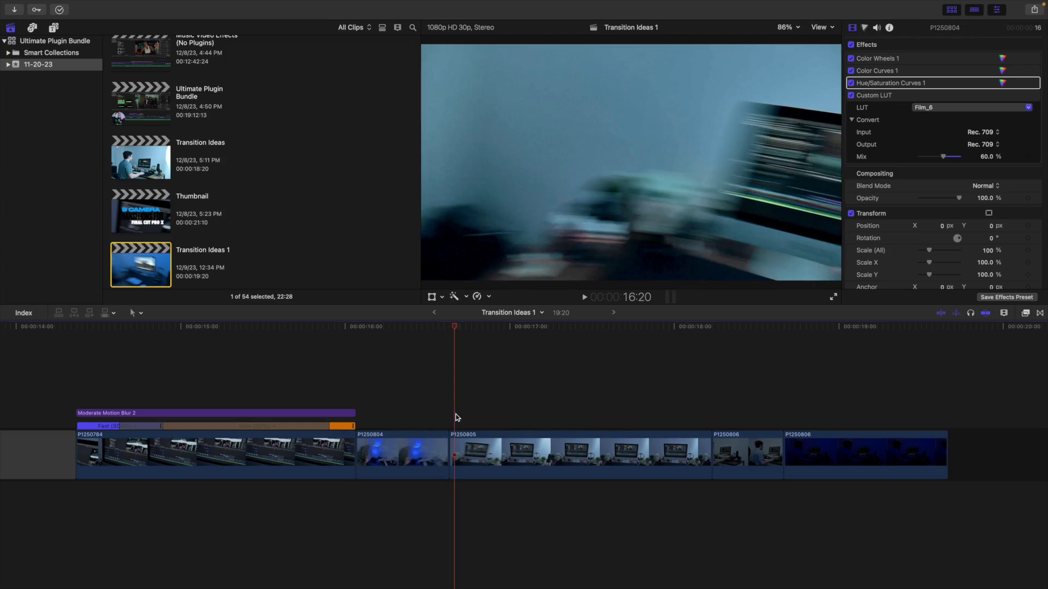
pyautogui.press('Left')
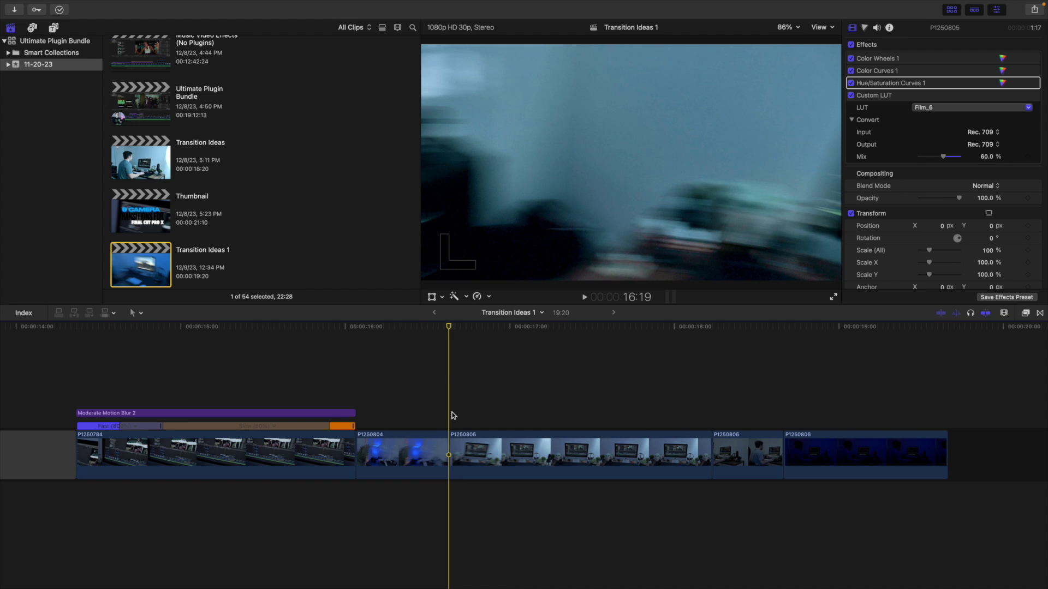
# Step frame by frame through the start of P1250805 to examine where the whip-pan blur settles.
pyautogui.press('Right')
pyautogui.press('Right')
pyautogui.press('Right')
pyautogui.press('Right')
pyautogui.press('Right')
pyautogui.press('Right')
pyautogui.press('Right')
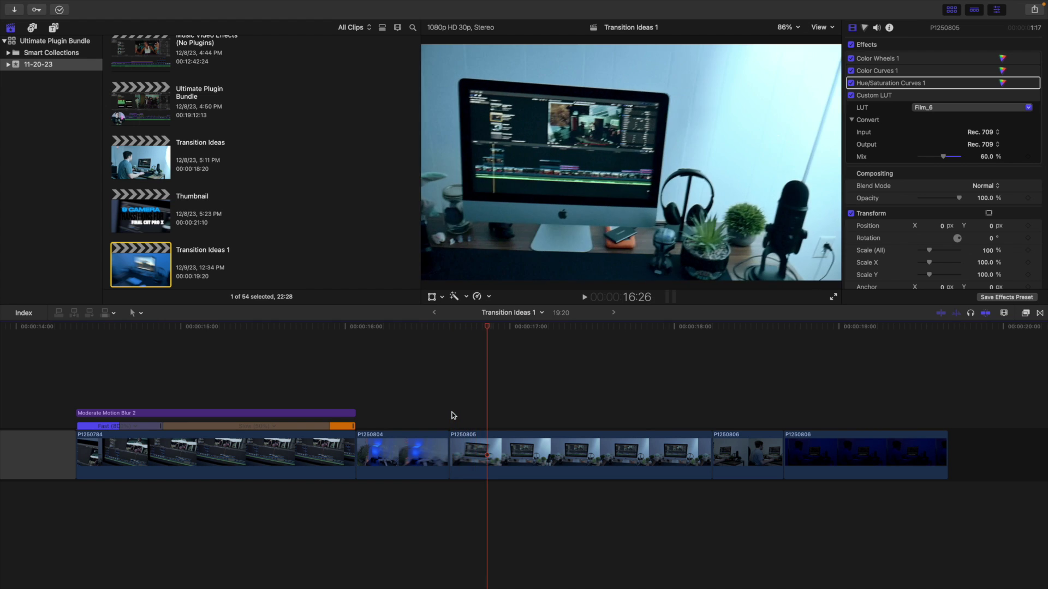
pyautogui.press('Right')
pyautogui.press('Right')
pyautogui.press('Right')
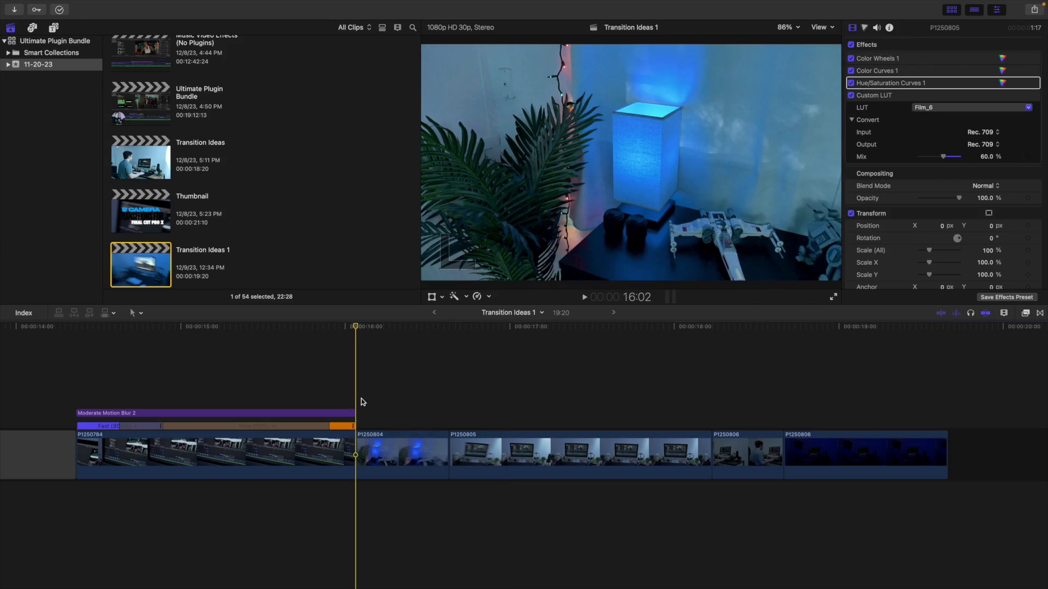
# Disable clip P1250804 and play P1250805 on its own from its start.
pyautogui.click(477, 451)
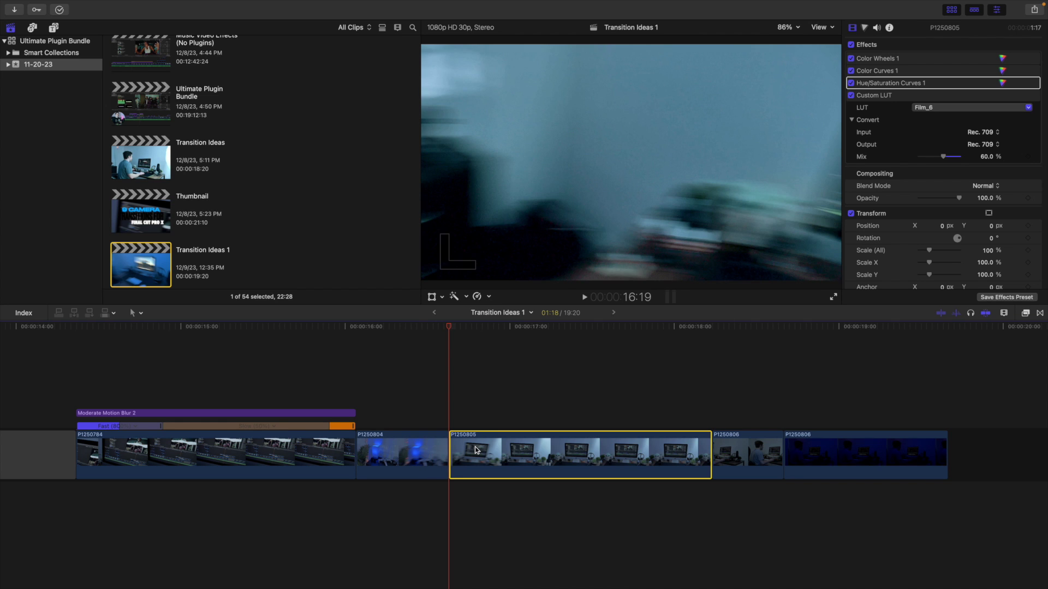
pyautogui.click(430, 451)
pyautogui.press('v')
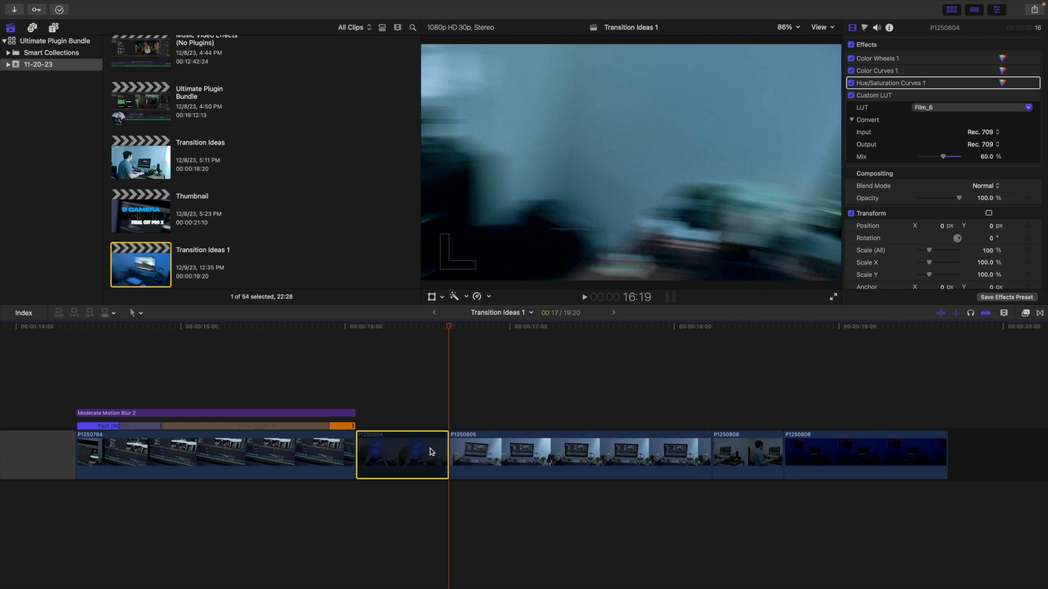
pyautogui.click(447, 414)
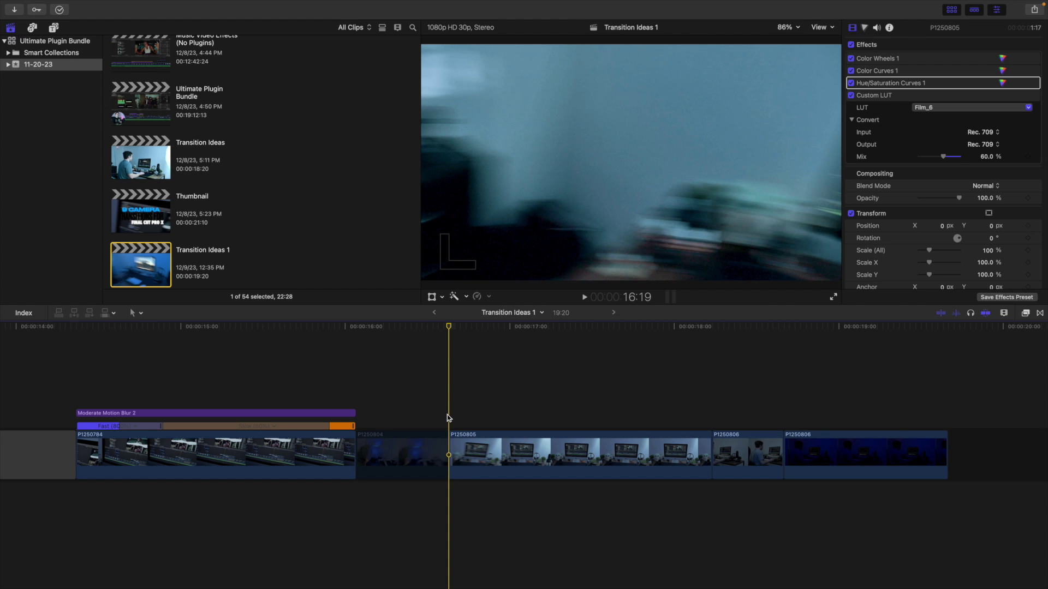
pyautogui.press('space')
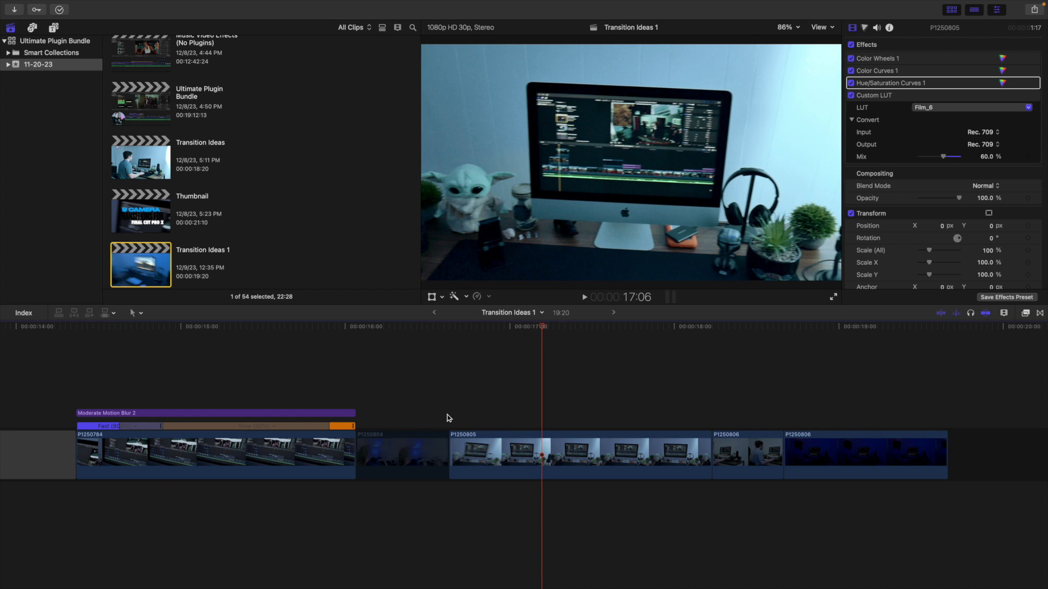
# Toggle clip P1250805 off and back on, and re-enable clip P1250804.
pyautogui.click(486, 438)
pyautogui.press('v')
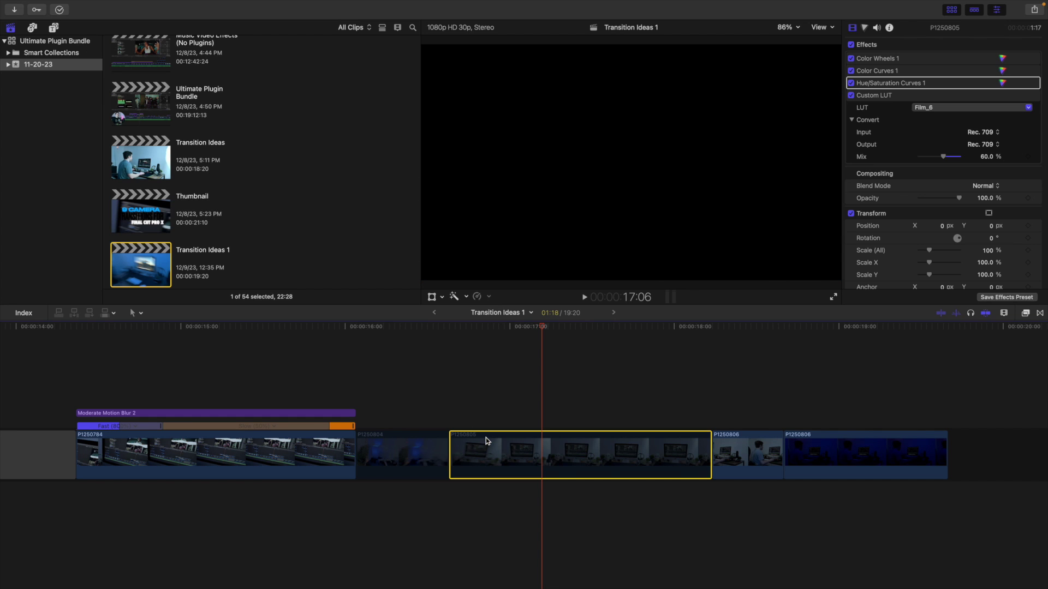
pyautogui.press('v')
pyautogui.click(427, 441)
pyautogui.press('v')
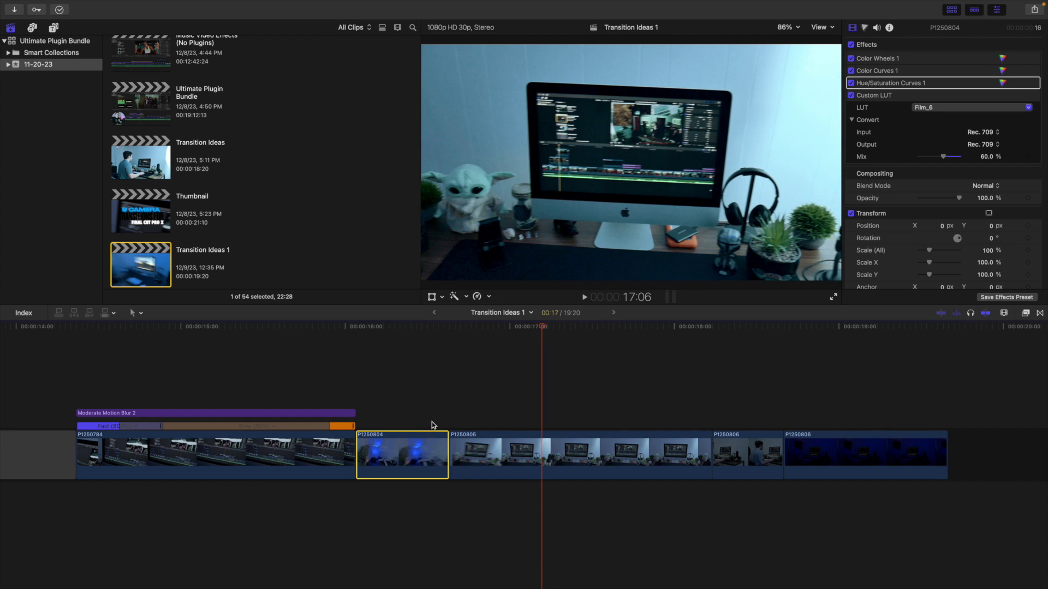
# Step through the blurred end frames of P1250804 and across the cut into P1250805 to compare the pan motion.
pyautogui.click(427, 423)
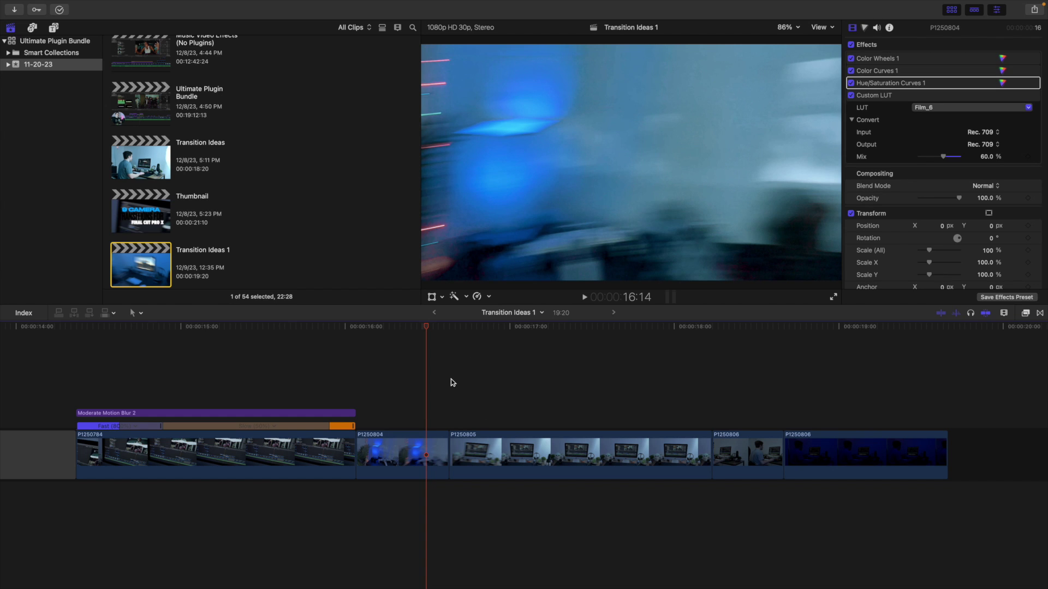
pyautogui.press('Right')
pyautogui.press('Right')
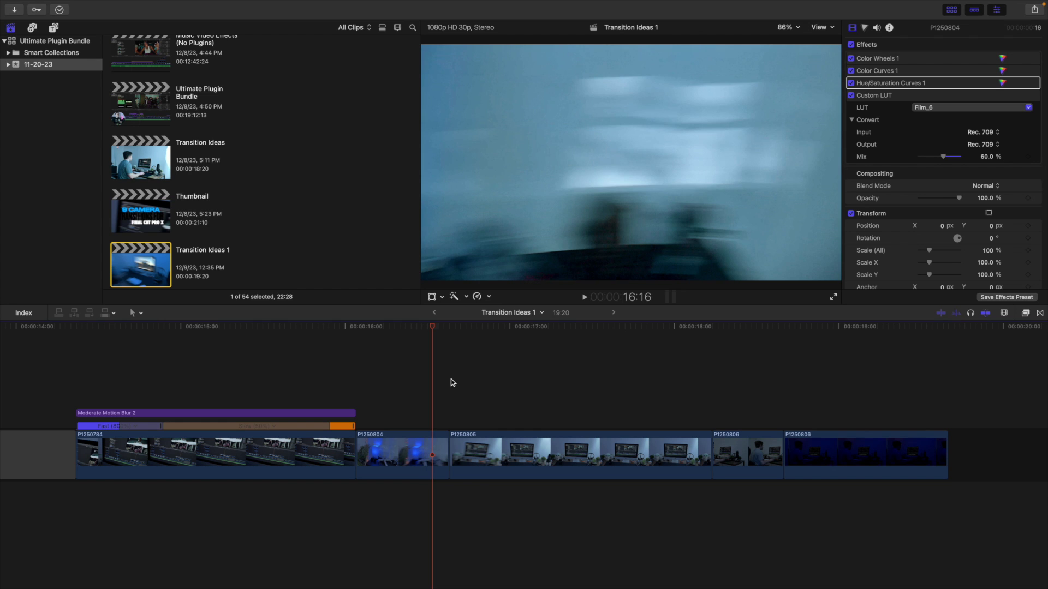
pyautogui.press('Left')
pyautogui.press('Left')
pyautogui.press('Right')
pyautogui.press('Right')
pyautogui.press('Right')
pyautogui.press('Right')
pyautogui.press('Right')
pyautogui.press('Right')
pyautogui.press('Right')
pyautogui.press('Right')
pyautogui.press('Right')
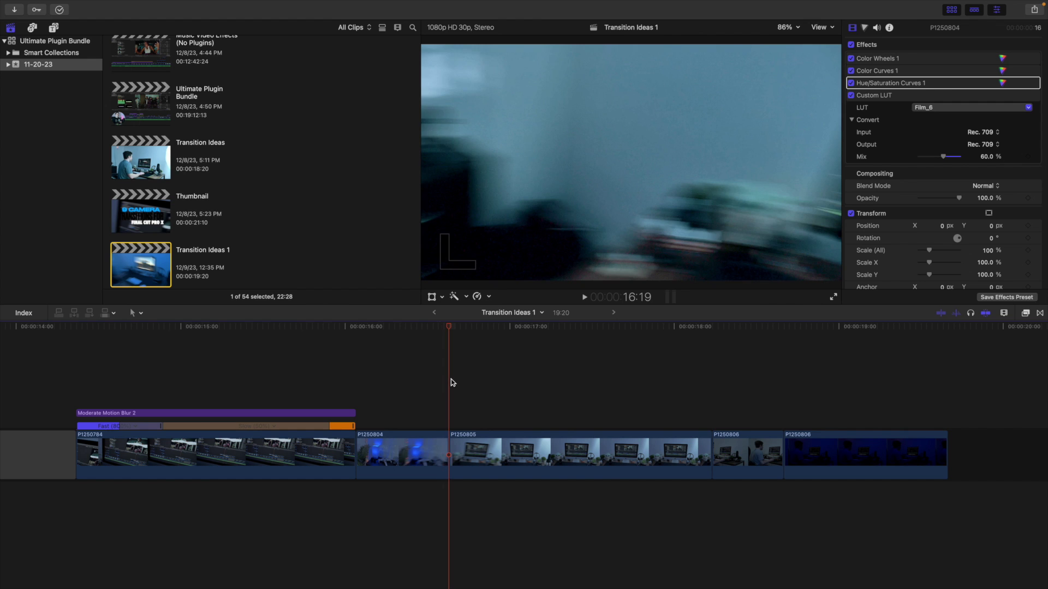
pyautogui.press('Right')
pyautogui.press('Right')
pyautogui.press('Right')
pyautogui.press('Right')
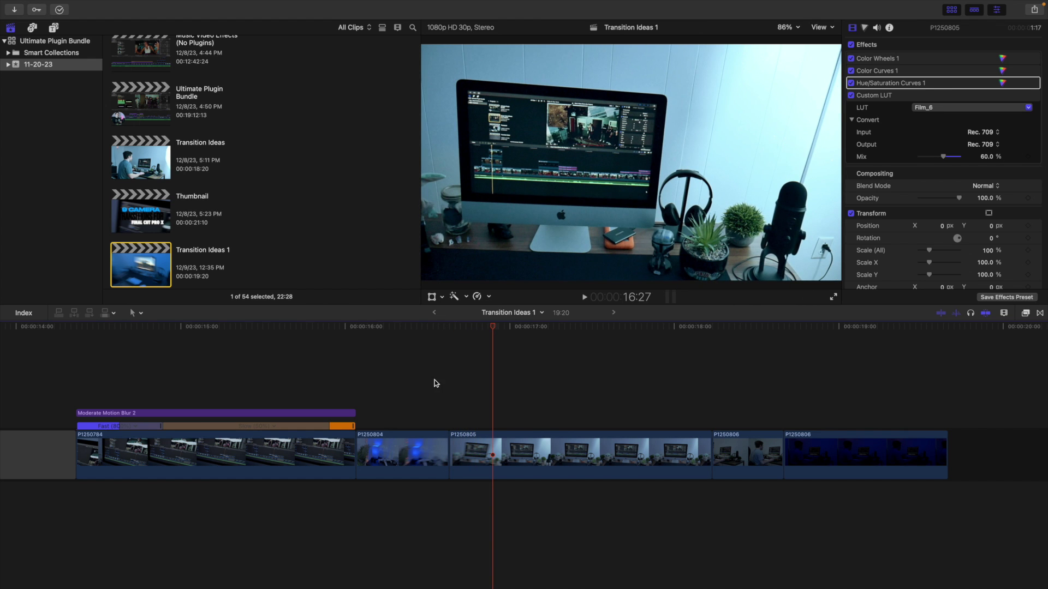
# Play the whip-pan transition from the start of clip P1250804.
pyautogui.click(355, 392)
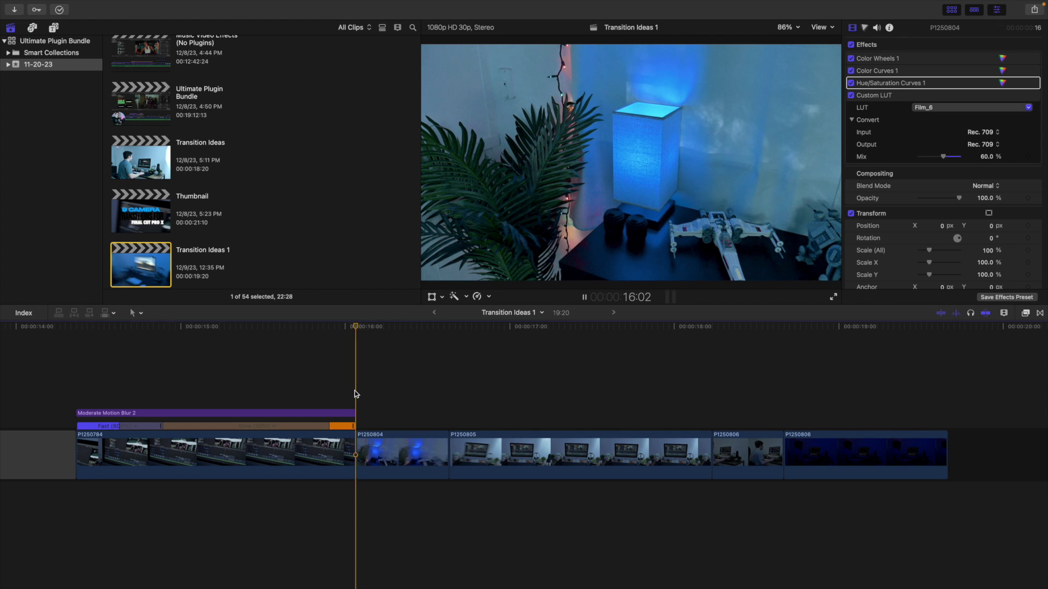
pyautogui.press('space')
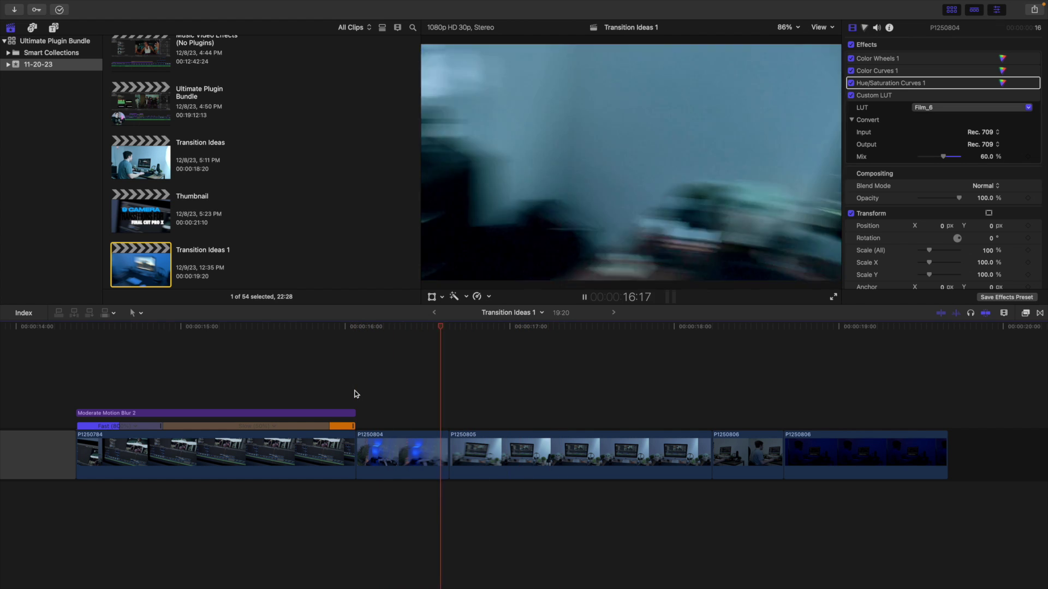
pyautogui.press('space')
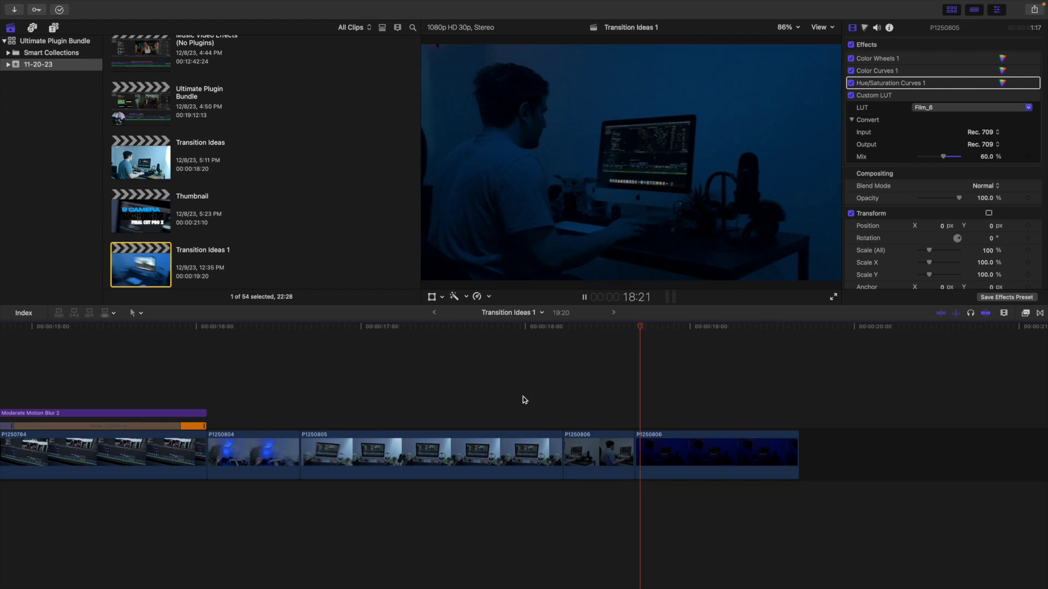
# Compare frames of the lit and dark P1250806 clips on either side of their cut.
pyautogui.press('space')
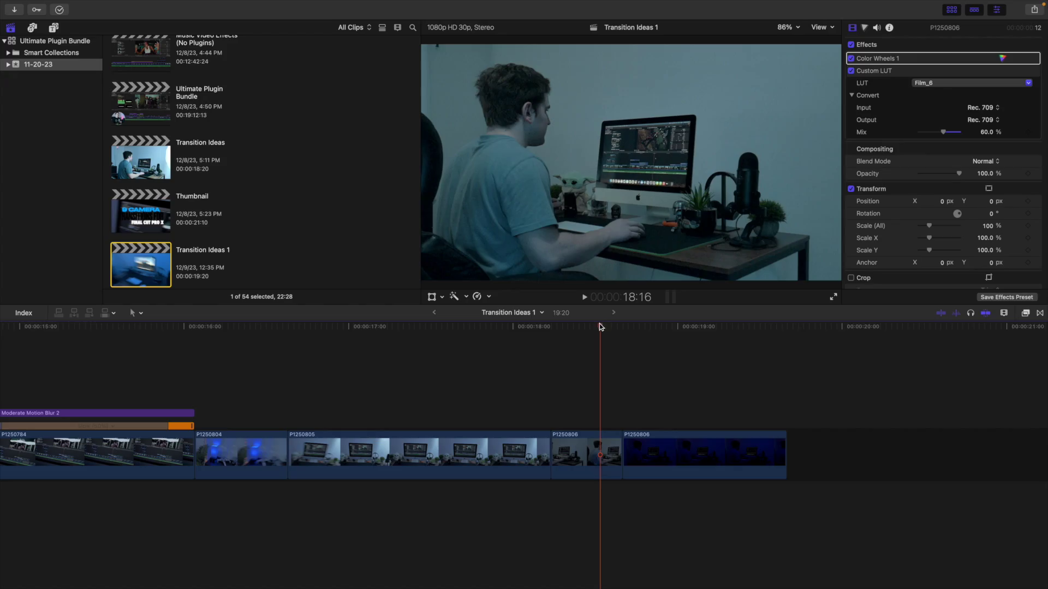
pyautogui.moveTo(599, 324); pyautogui.dragTo(590, 326)
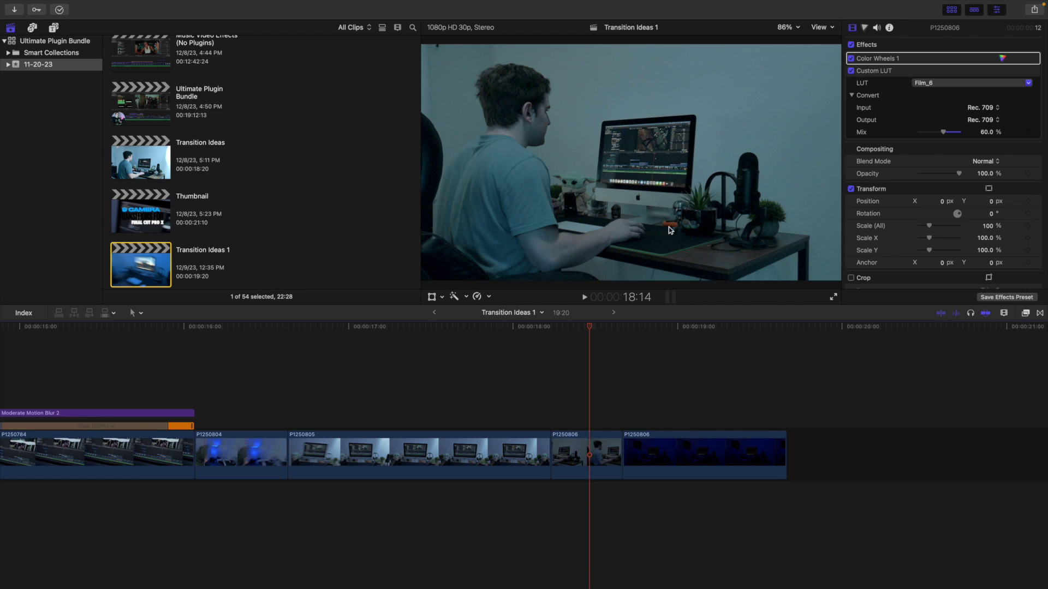
pyautogui.click(655, 349)
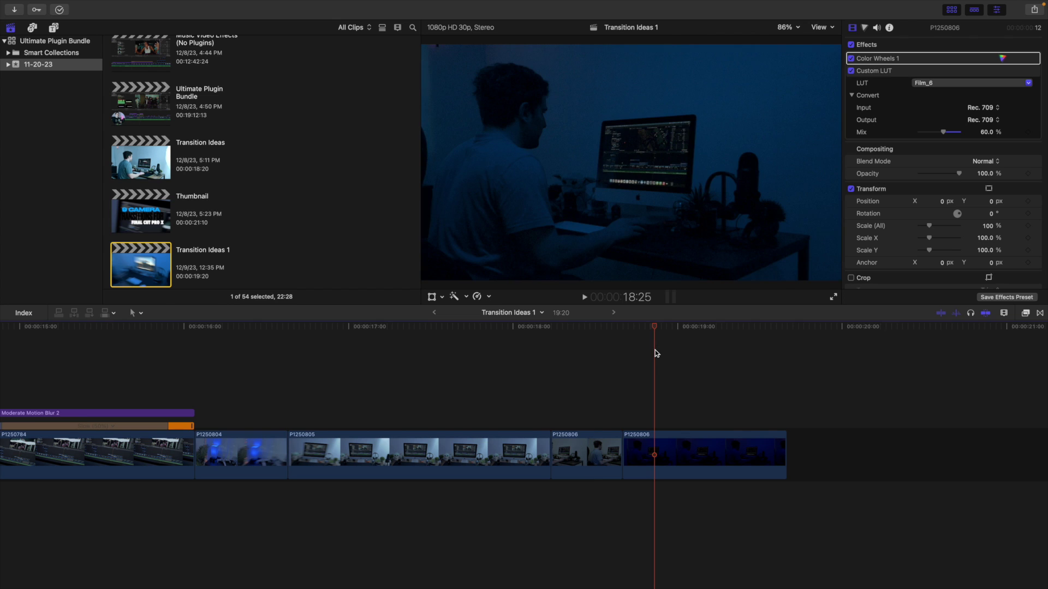
pyautogui.click(589, 362)
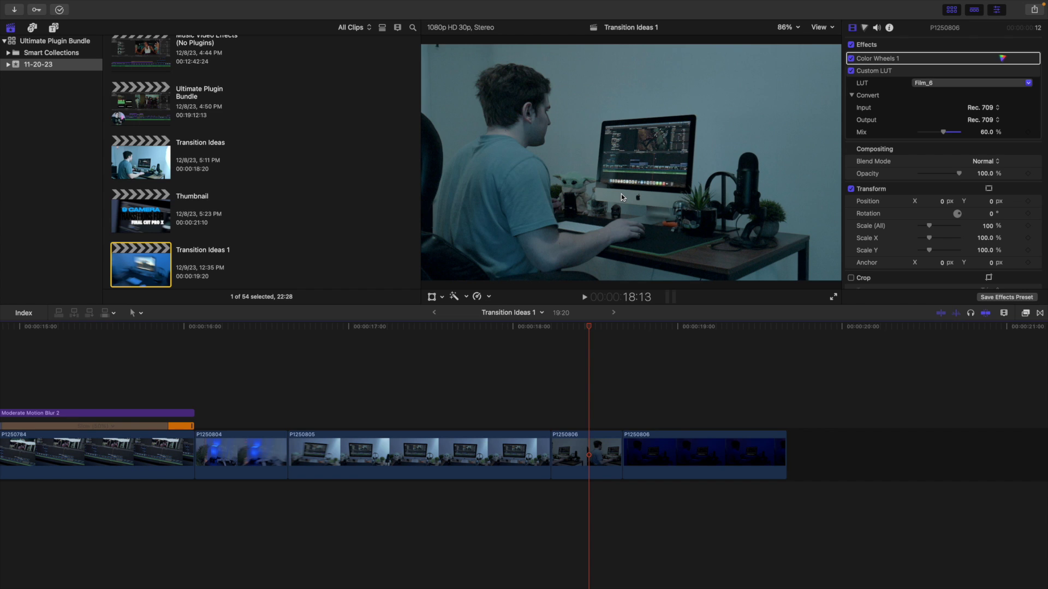
pyautogui.click(580, 328)
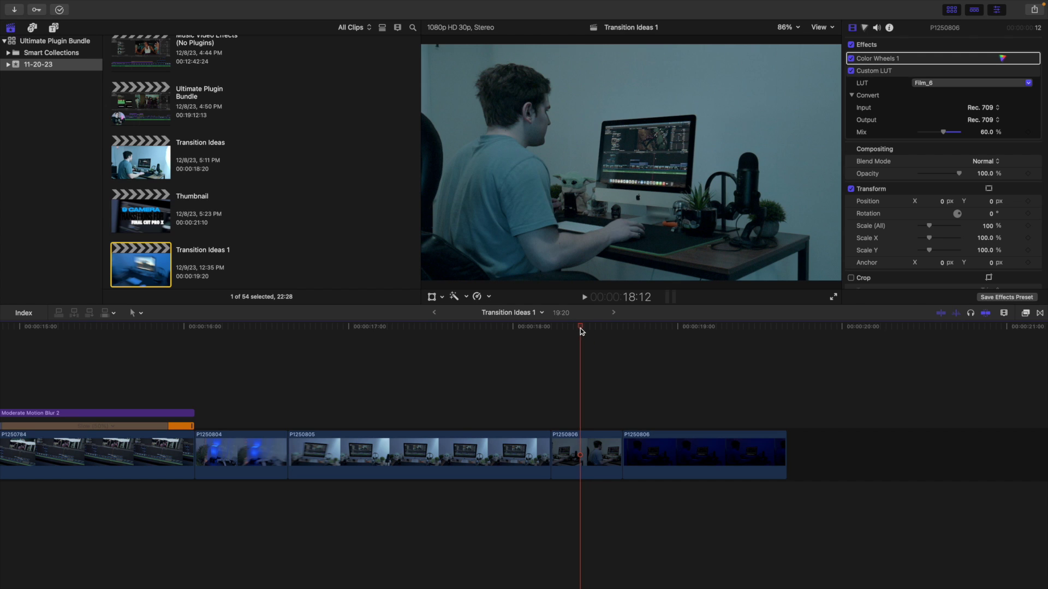
pyautogui.moveTo(581, 328); pyautogui.dragTo(578, 329)
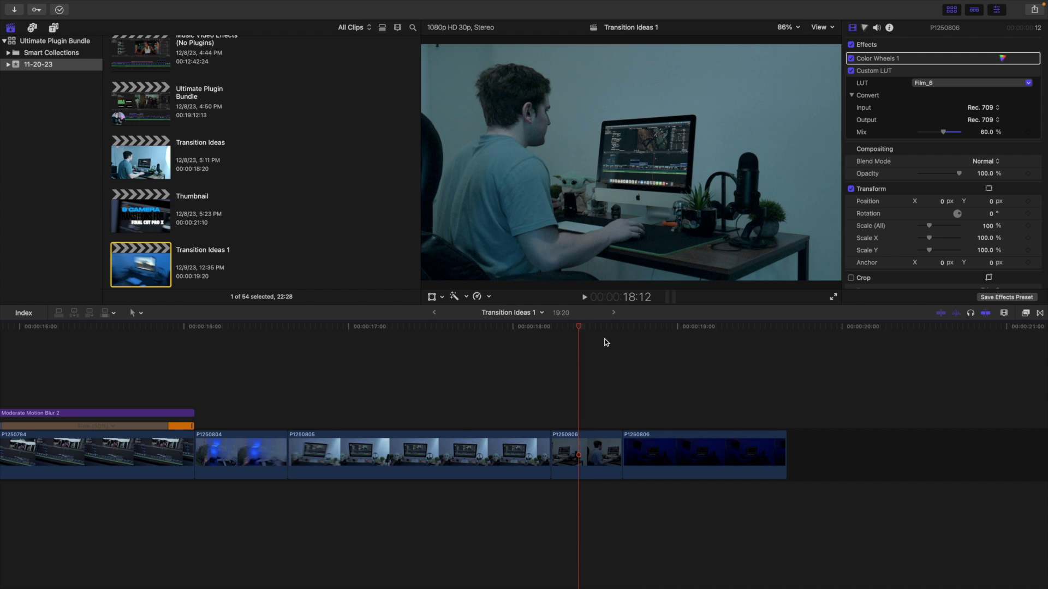
pyautogui.click(671, 368)
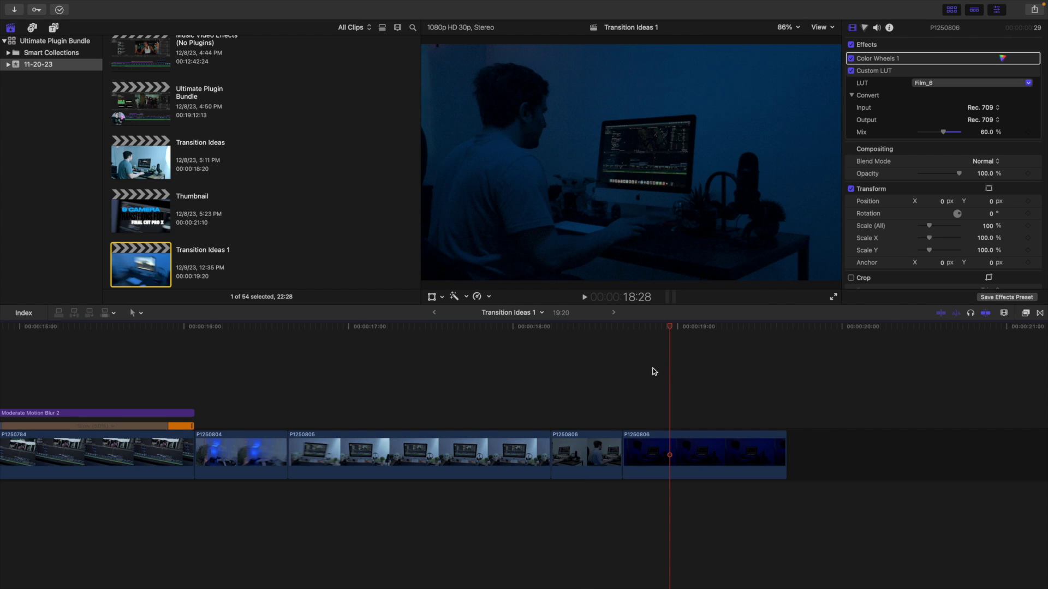